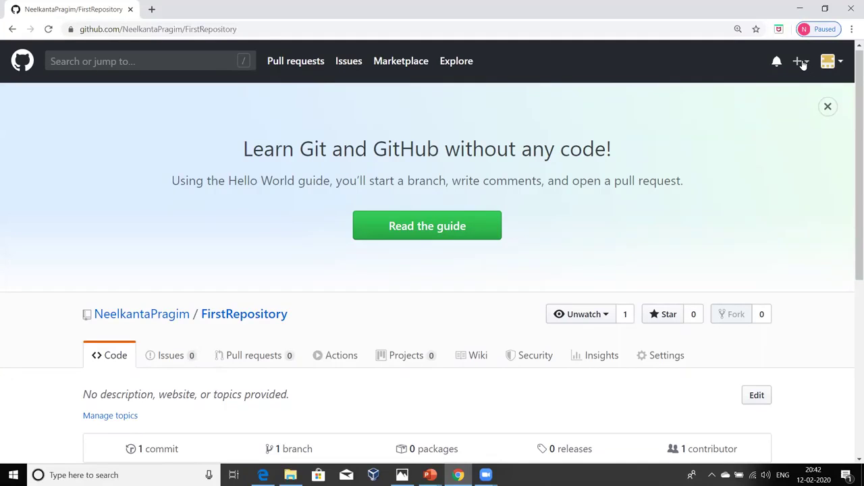
Start a new GitHub repository and name it SecondRepository
{"action": "left_click", "coordinate": [803, 64]}
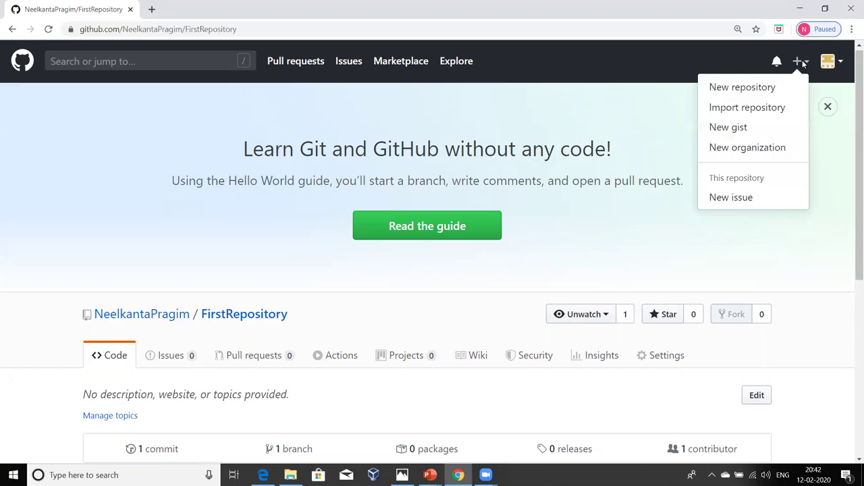
{"action": "left_click", "coordinate": [720, 93]}
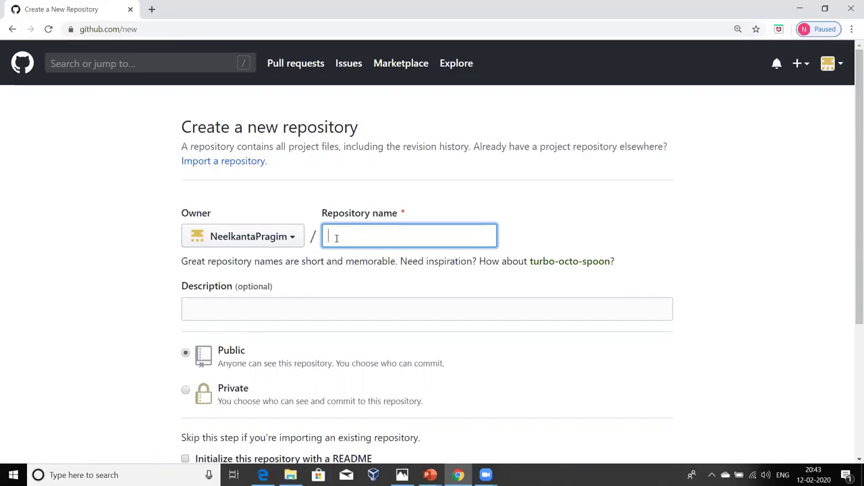
{"action": "type", "text": "SecoSecondRepository"}
{"action": "scroll", "coordinate": [457, 172], "scroll_direction": "down", "scroll_amount": 1}
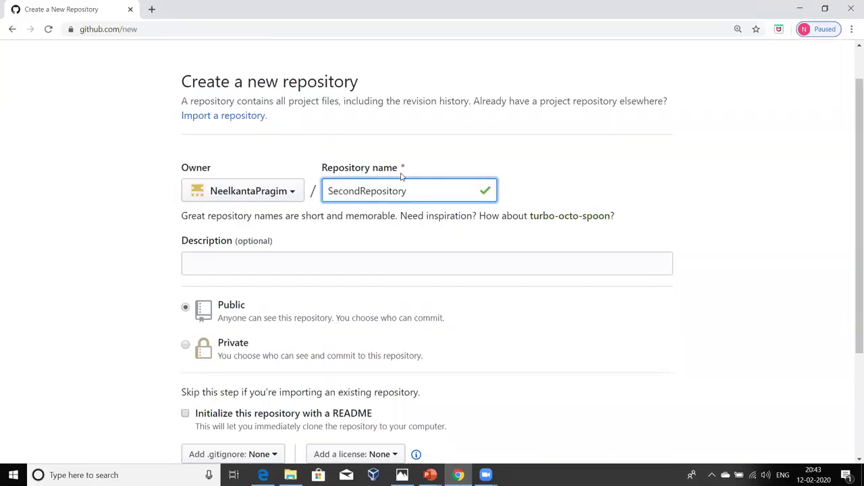
{"action": "left_click", "coordinate": [465, 160]}
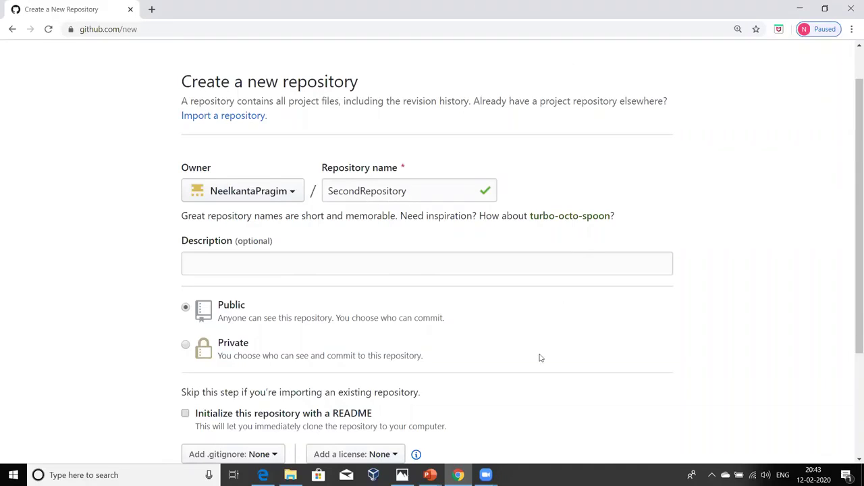
Leave the description empty and the visibility Public, initialize the repository with a README, and create it
{"action": "scroll", "coordinate": [336, 298], "scroll_direction": "down", "scroll_amount": 1}
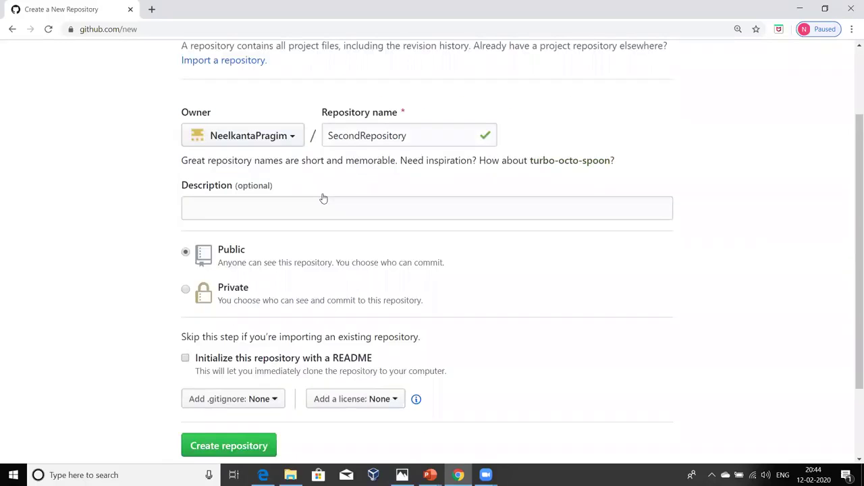
{"action": "left_click", "coordinate": [210, 210]}
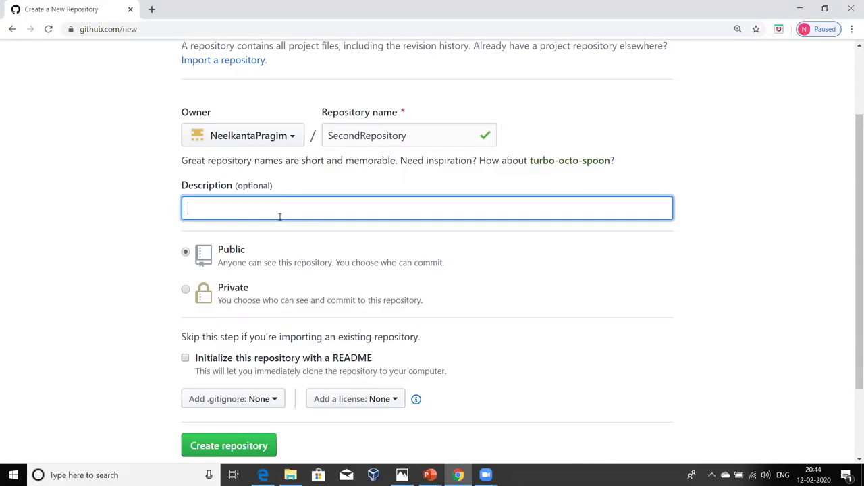
{"action": "left_click", "coordinate": [154, 232]}
{"action": "scroll", "coordinate": [95, 172], "scroll_direction": "down", "scroll_amount": 2}
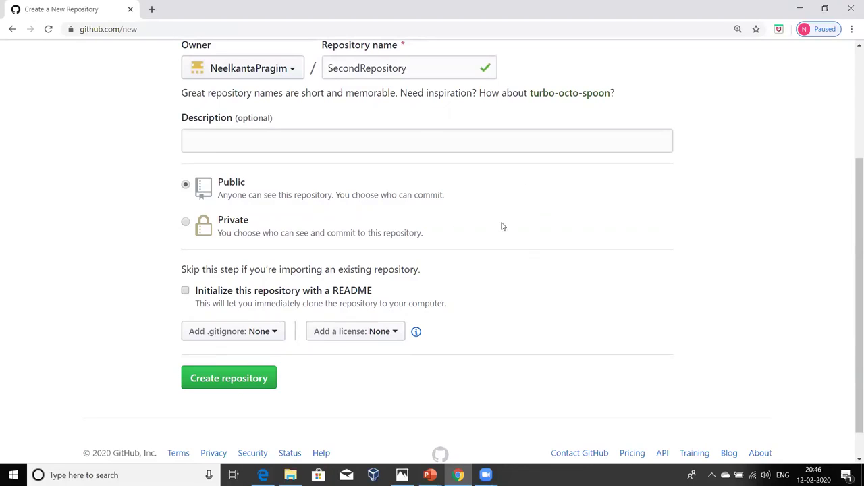
{"action": "scroll", "coordinate": [502, 226], "scroll_direction": "up", "scroll_amount": 1}
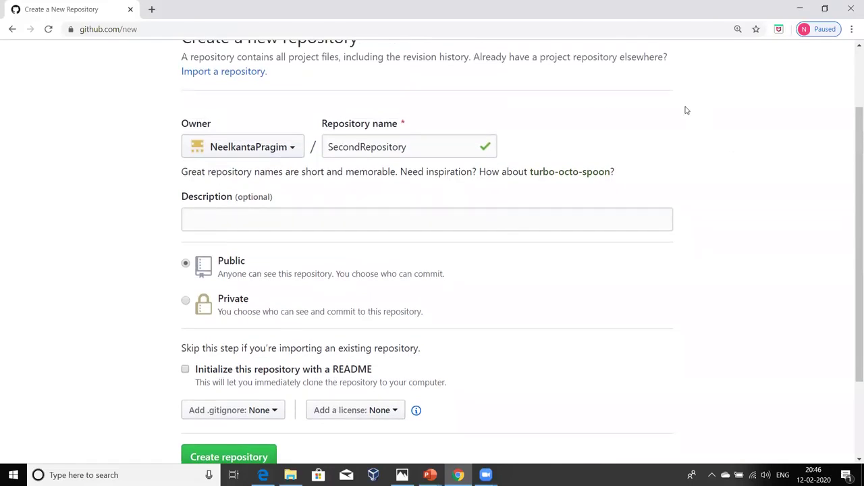
{"action": "scroll", "coordinate": [544, 310], "scroll_direction": "down", "scroll_amount": 1}
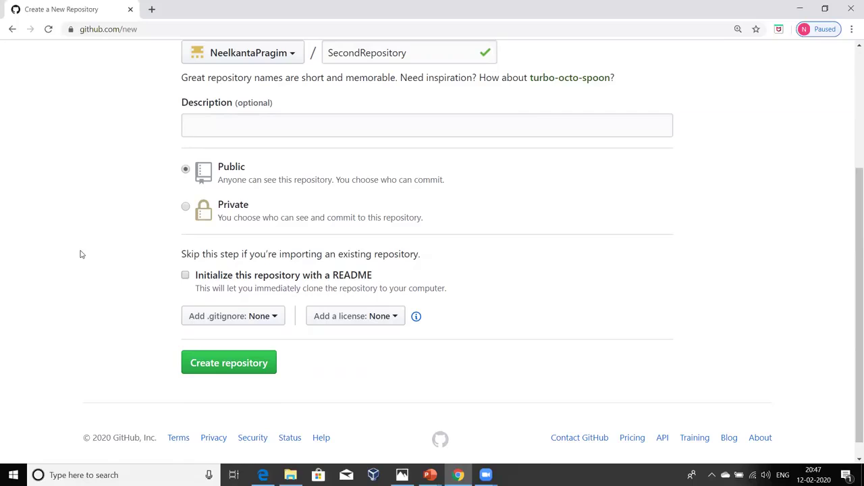
{"action": "left_click", "coordinate": [185, 275]}
{"action": "left_click", "coordinate": [210, 365]}
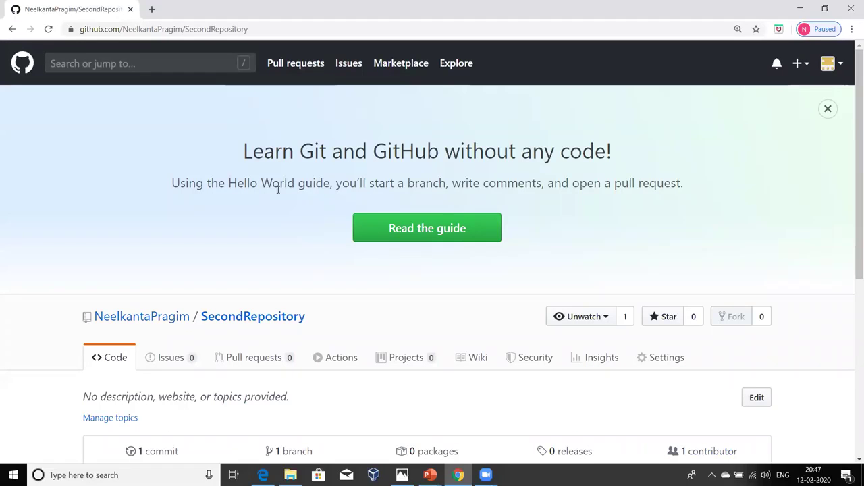
Review the new repository's overview, including its commit and branch summary and its README file
{"action": "scroll", "coordinate": [277, 190], "scroll_direction": "down", "scroll_amount": 3}
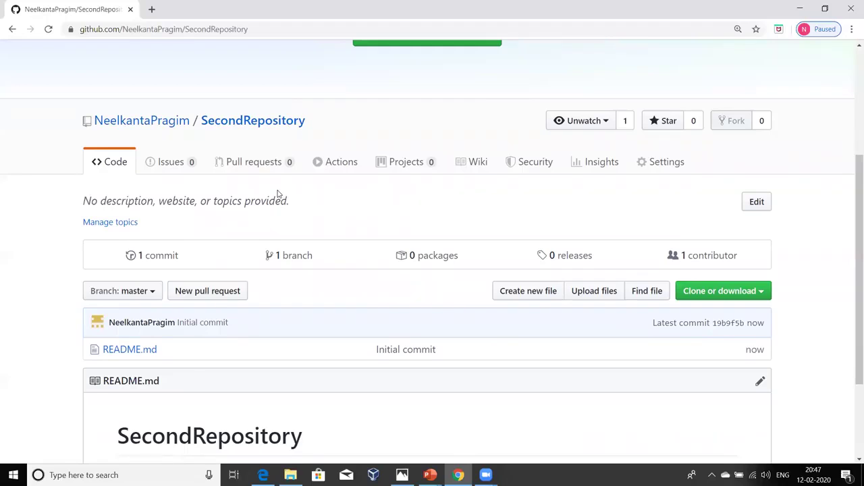
{"action": "scroll", "coordinate": [291, 162], "scroll_direction": "up", "scroll_amount": 1}
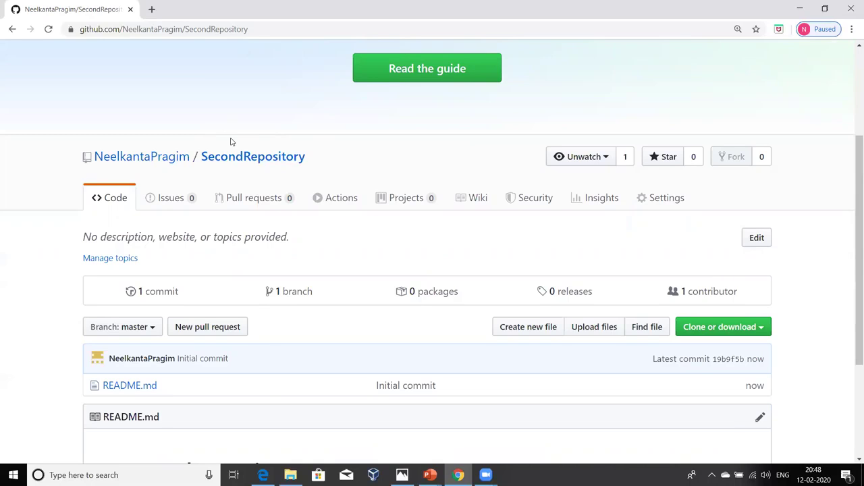
{"action": "scroll", "coordinate": [230, 142], "scroll_direction": "up", "scroll_amount": 1}
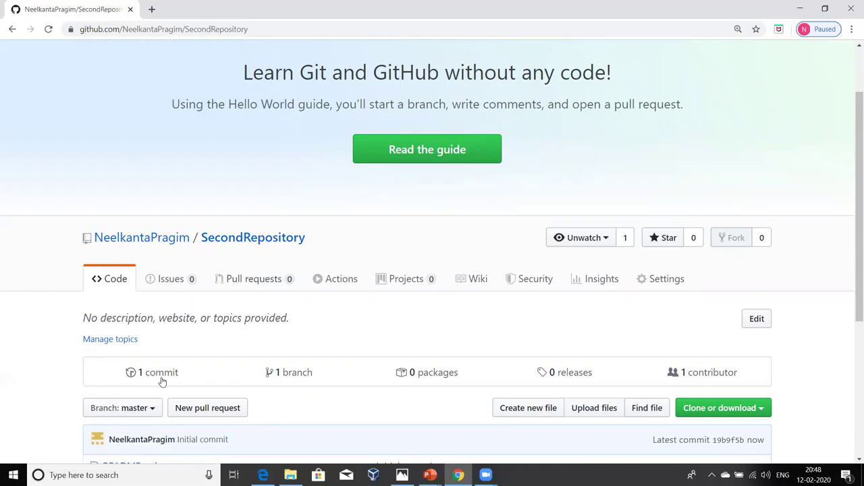
{"action": "scroll", "coordinate": [170, 290], "scroll_direction": "down", "scroll_amount": 1}
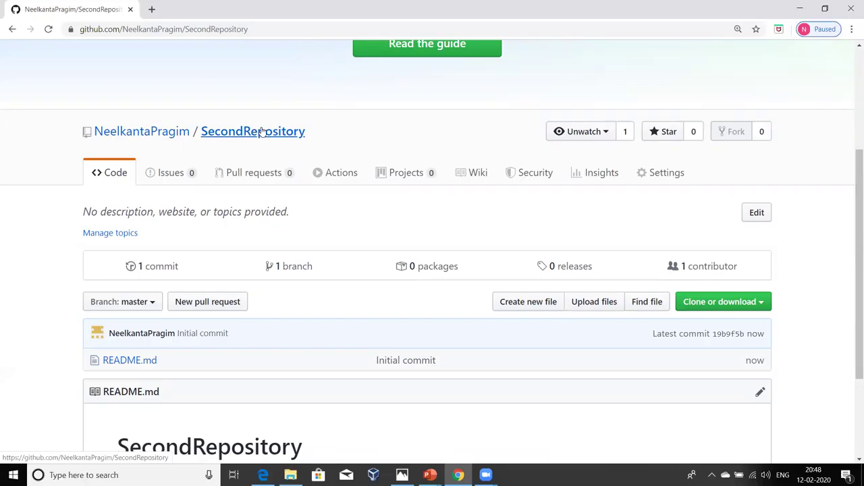
{"action": "scroll", "coordinate": [376, 298], "scroll_direction": "down", "scroll_amount": 1}
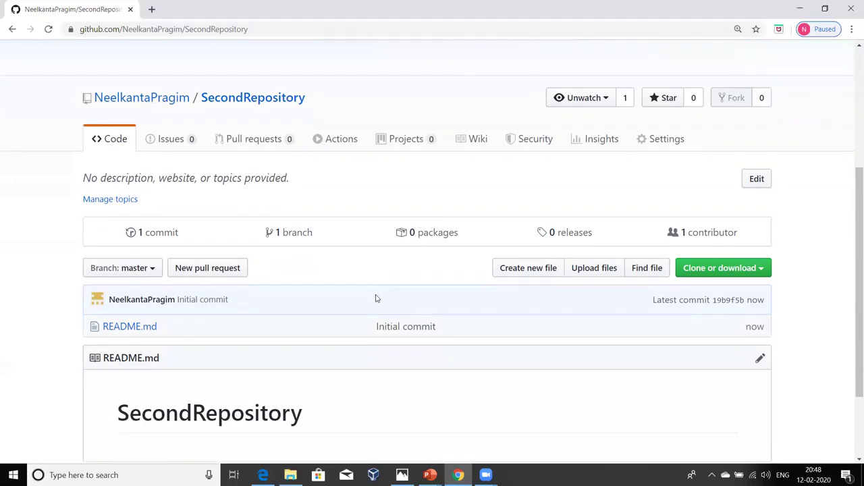
Show the clone options of SecondRepository and select its HTTPS web URL
{"action": "left_click", "coordinate": [699, 260]}
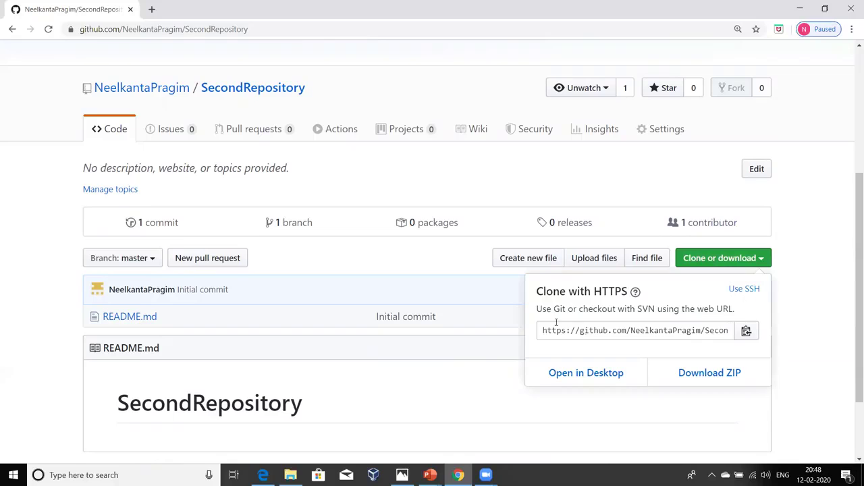
{"action": "left_click", "coordinate": [728, 261]}
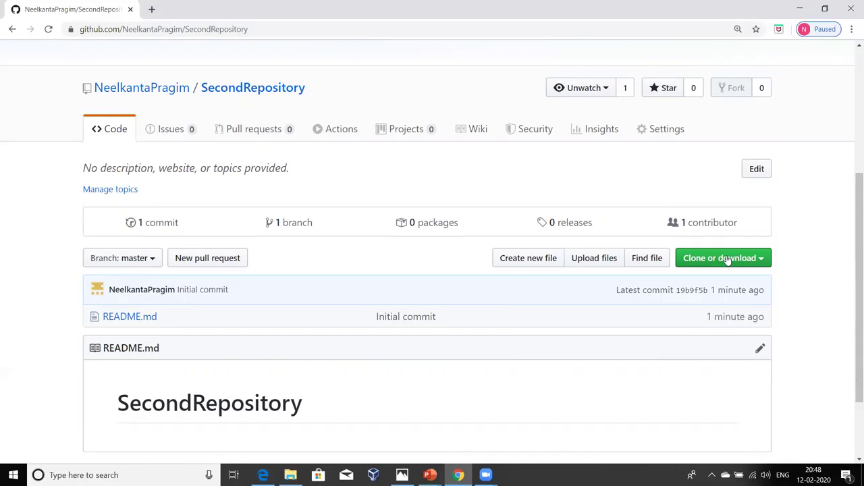
{"action": "left_click", "coordinate": [727, 260]}
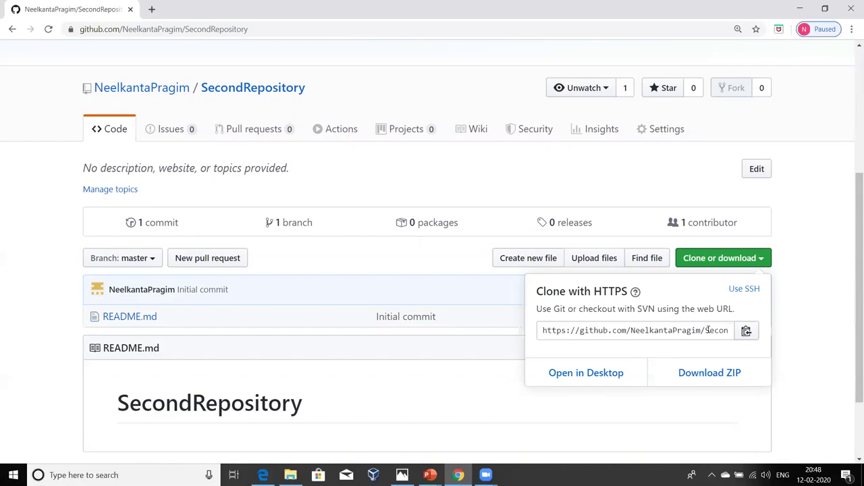
{"action": "left_click", "coordinate": [546, 331]}
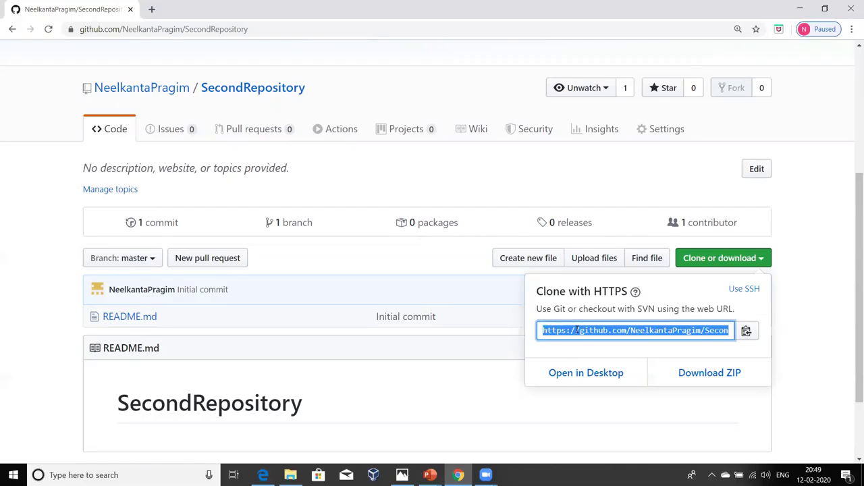
View the SSH clone option, switch back to HTTPS, and review the clone choices before closing them
{"action": "scroll", "coordinate": [751, 227], "scroll_direction": "down", "scroll_amount": 1}
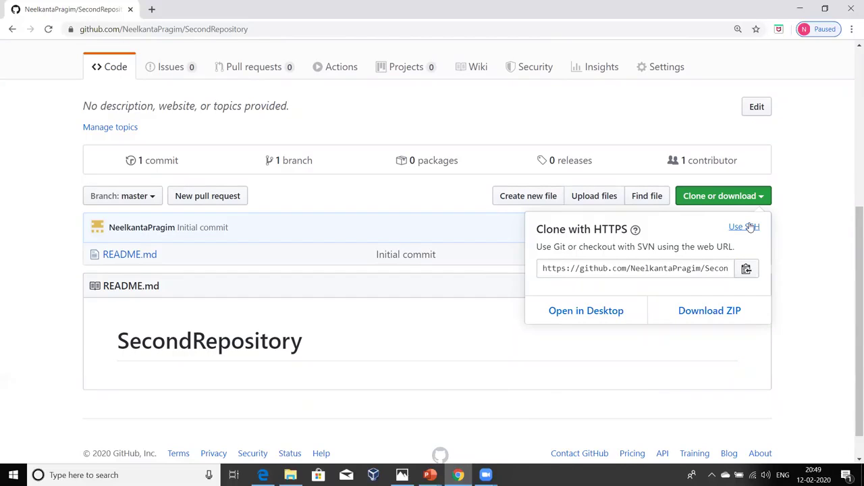
{"action": "left_click", "coordinate": [750, 227]}
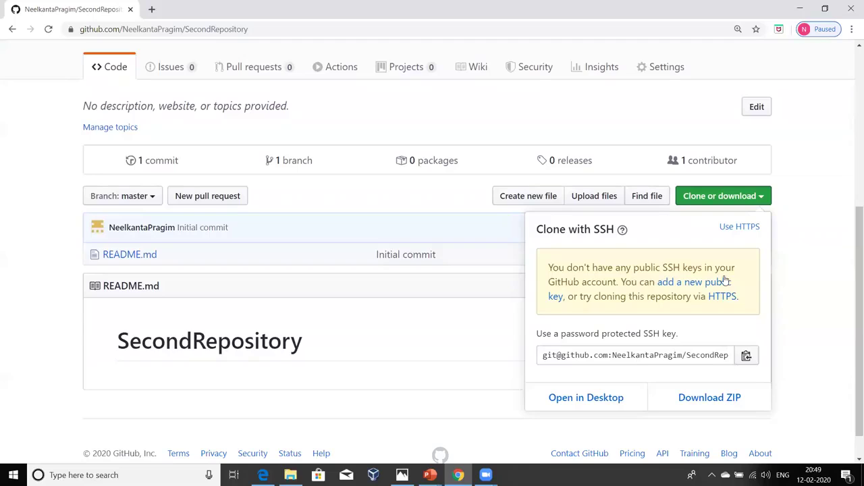
{"action": "left_click", "coordinate": [745, 227]}
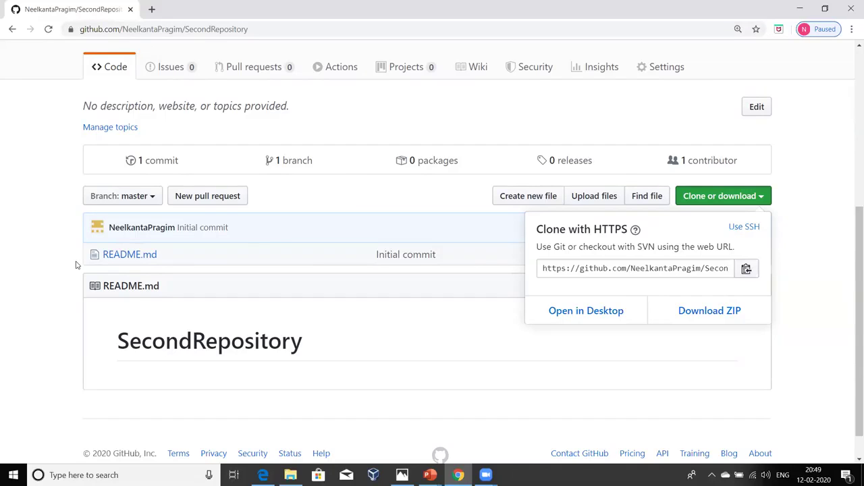
{"action": "left_click", "coordinate": [4, 224]}
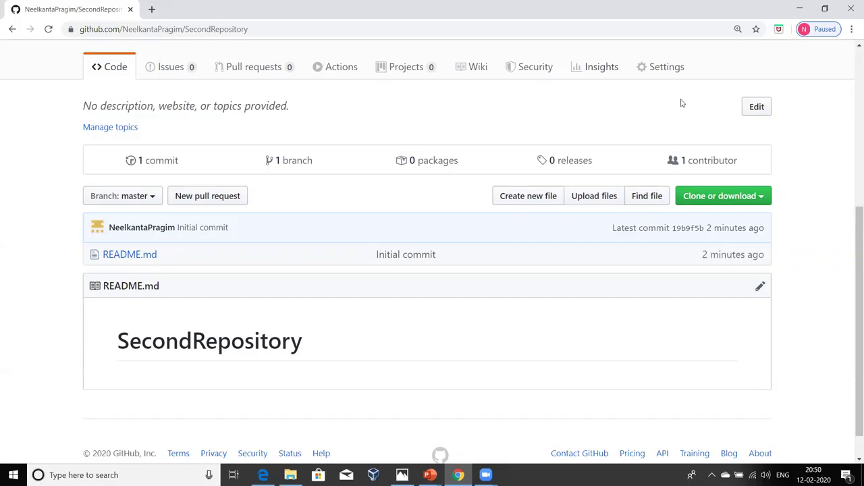
{"action": "left_click", "coordinate": [691, 197]}
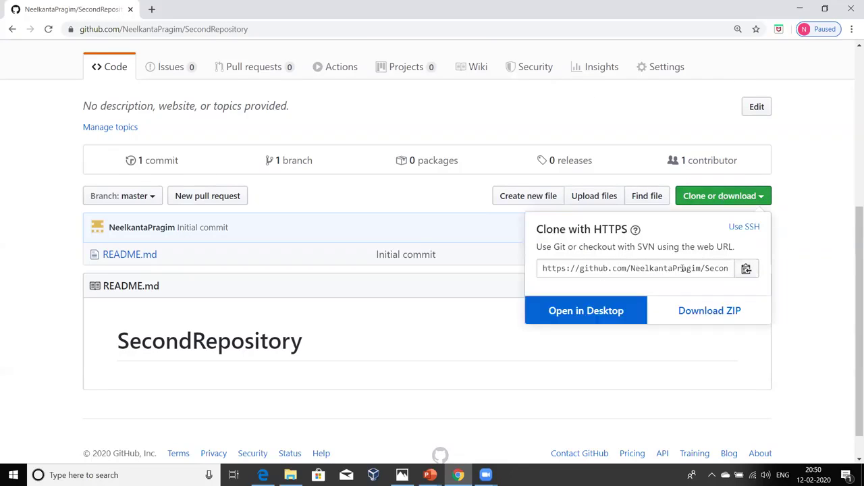
{"action": "left_click", "coordinate": [355, 360]}
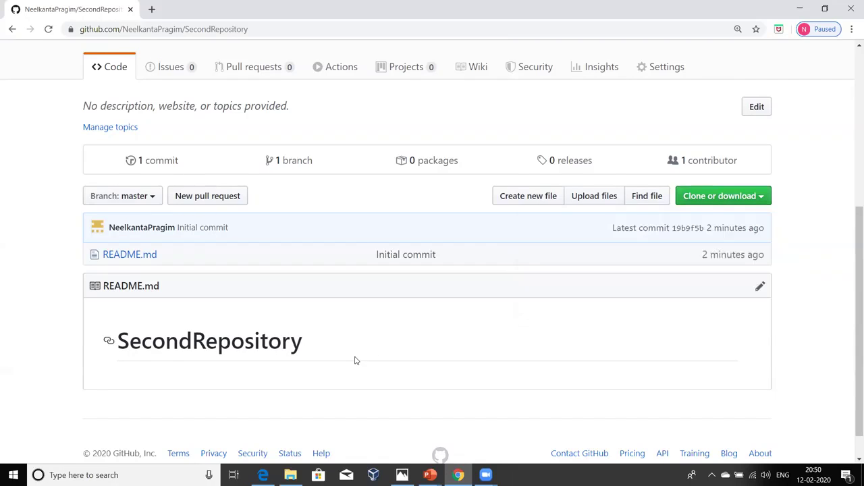
Search the web for "git for windows" in a new browser tab
{"action": "left_click", "coordinate": [147, 10]}
{"action": "type", "text": "g"}
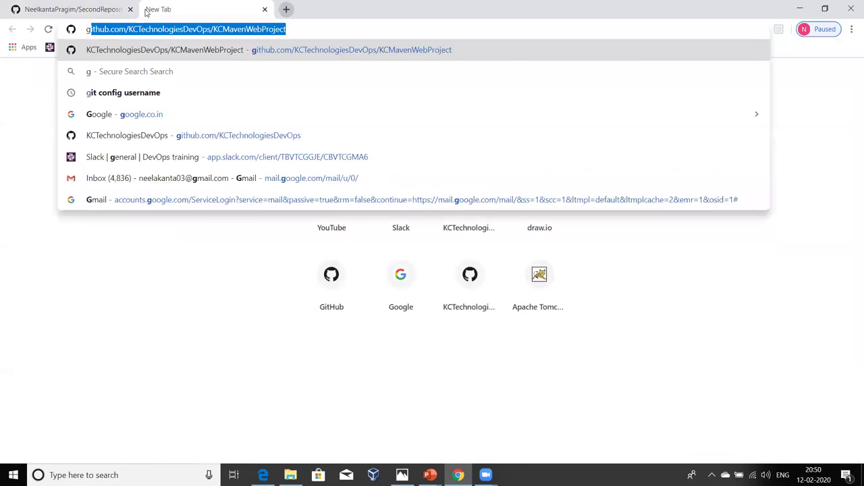
{"action": "type", "text": "it for "}
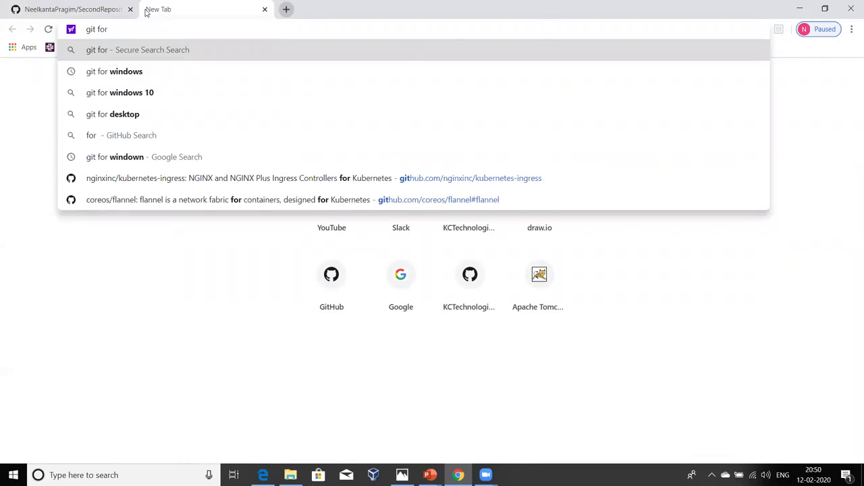
{"action": "type", "text": "windows"}
{"action": "key", "text": "Return"}
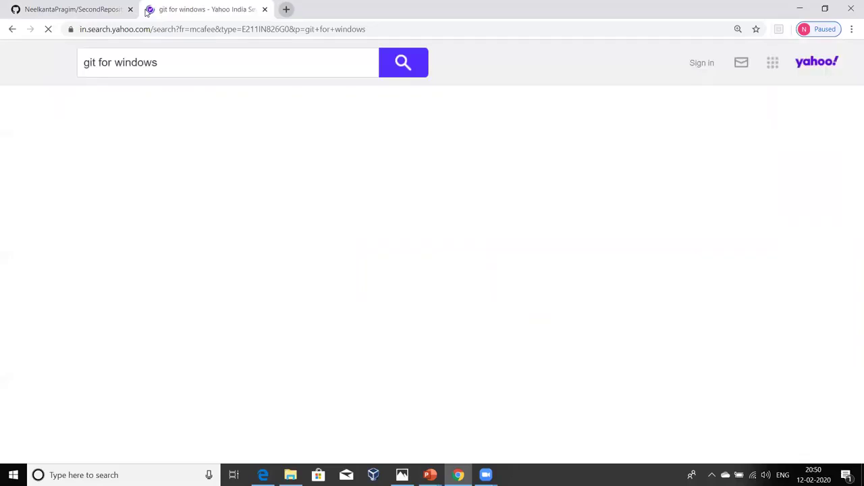
Open the Git - Downloading Package result and download the 64-bit Git for Windows Setup
{"action": "scroll", "coordinate": [158, 249], "scroll_direction": "down", "scroll_amount": 1}
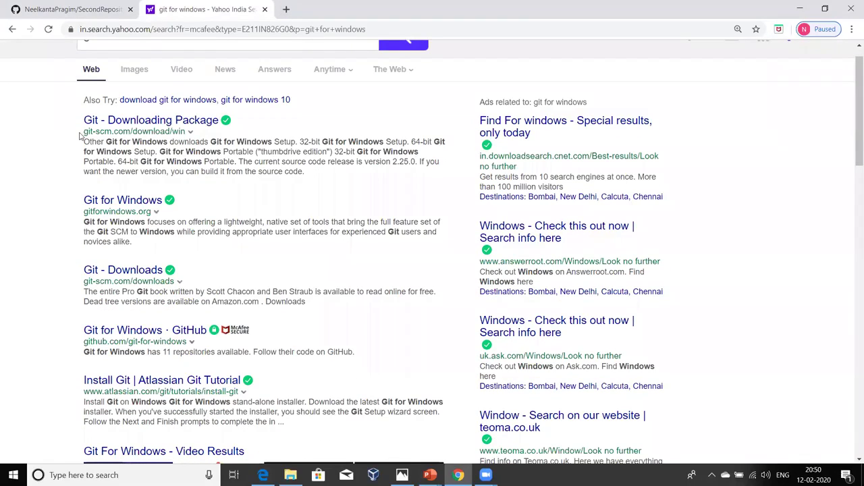
{"action": "left_click", "coordinate": [164, 122]}
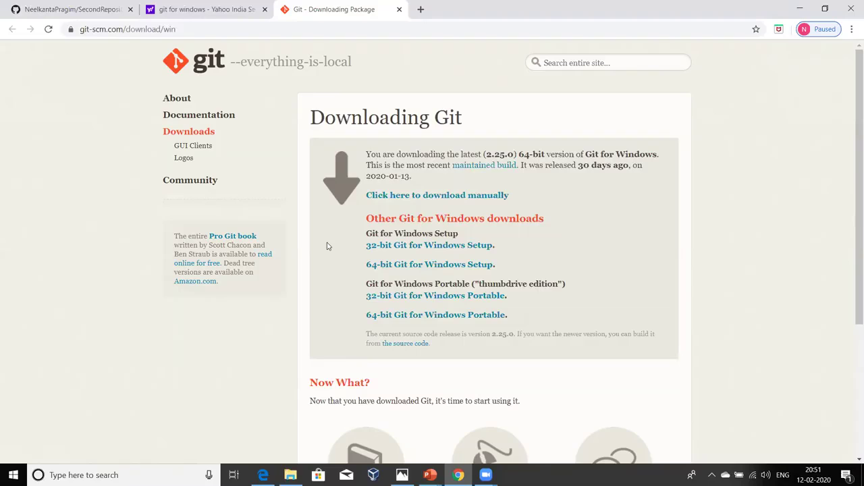
{"action": "left_click", "coordinate": [382, 268]}
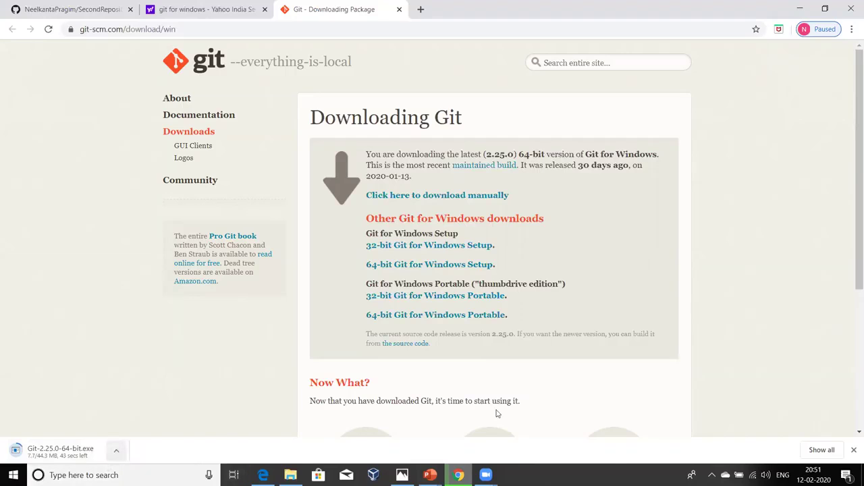
Switch to File Explorer and select the Git-2.24.0.2-64-bit.exe installer in the Downloads folder
{"action": "key", "text": "alt+Tab"}
{"action": "left_click", "coordinate": [179, 246]}
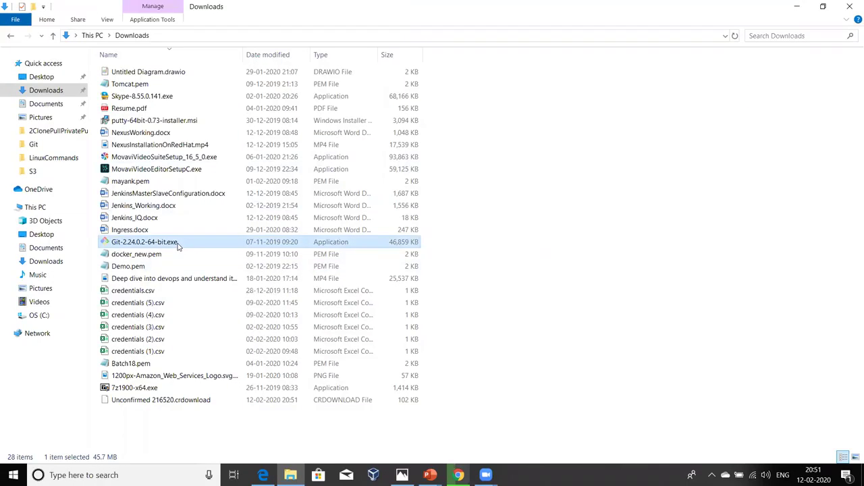
{"action": "double_click", "coordinate": [124, 246]}
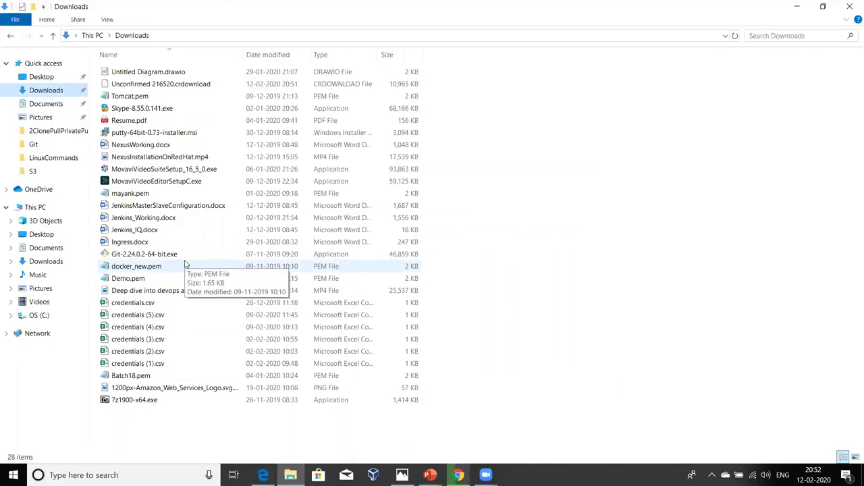
Switch from File Explorer back to the browser and show the Windows desktop
{"action": "key", "text": "alt+Tab"}
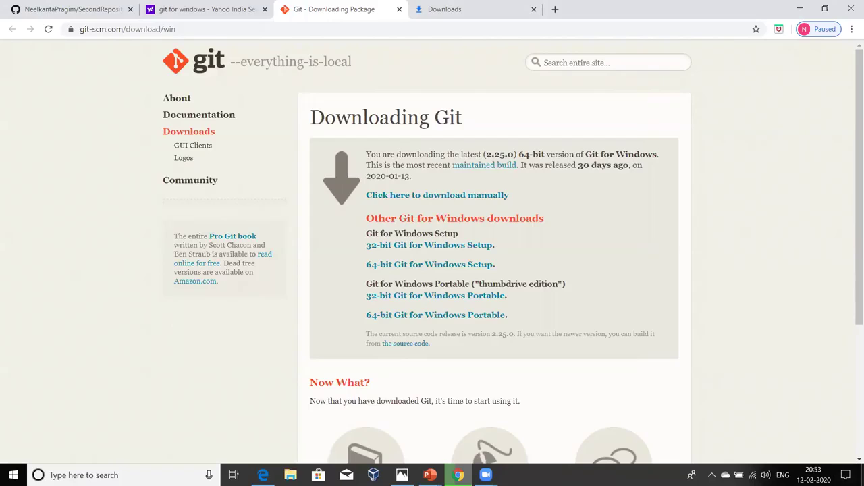
{"action": "left_click", "coordinate": [863, 475]}
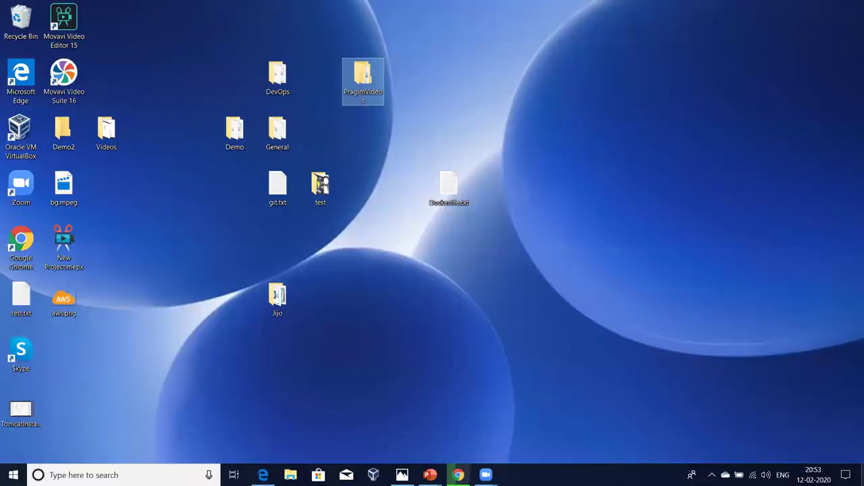
Check the Git GUI and Git Bash launch options available on the desktop and inside the DevOps folder
{"action": "right_click", "coordinate": [572, 46]}
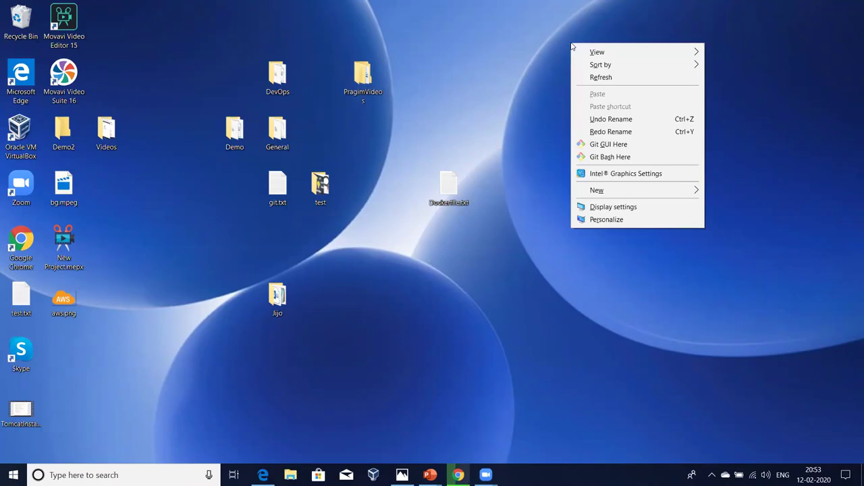
{"action": "left_click", "coordinate": [585, 145]}
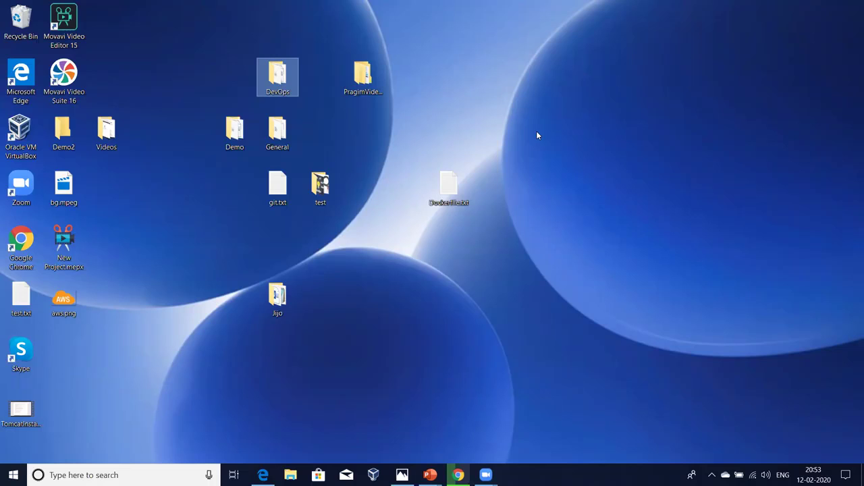
{"action": "double_click", "coordinate": [277, 77]}
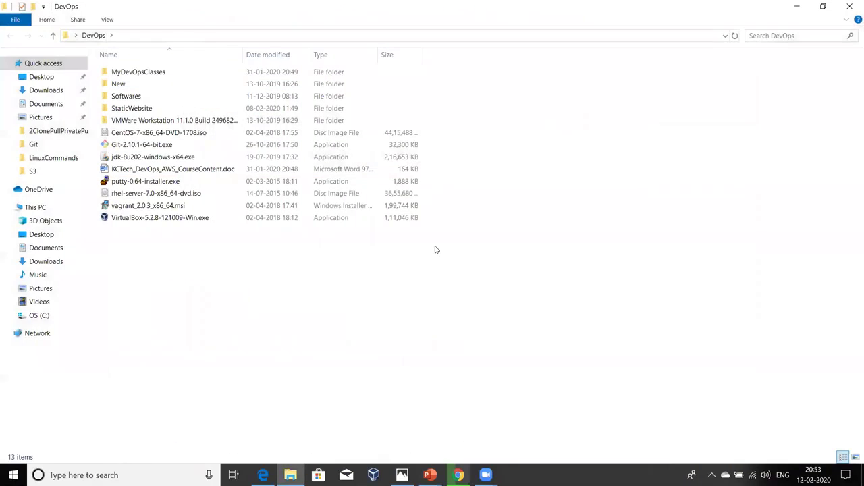
{"action": "right_click", "coordinate": [434, 248]}
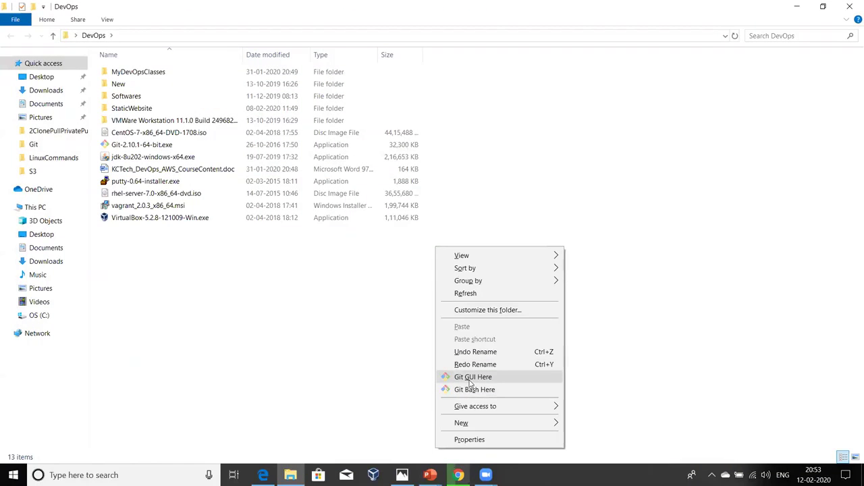
{"action": "left_click", "coordinate": [273, 361]}
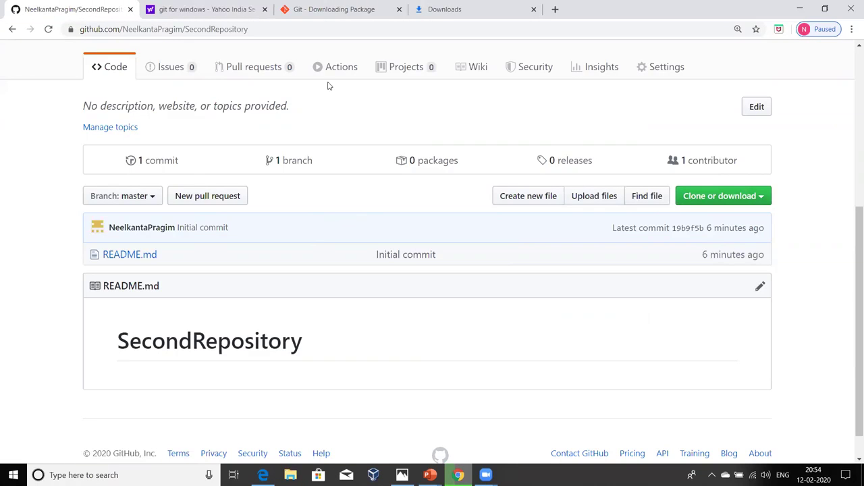
Show the clone options of SecondRepository on GitHub and copy its HTTPS clone URL
{"action": "left_click", "coordinate": [712, 196]}
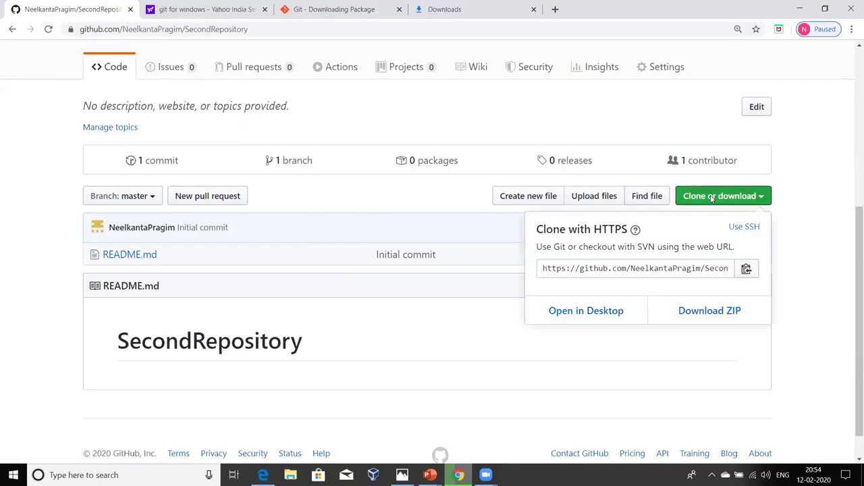
{"action": "left_click", "coordinate": [746, 270]}
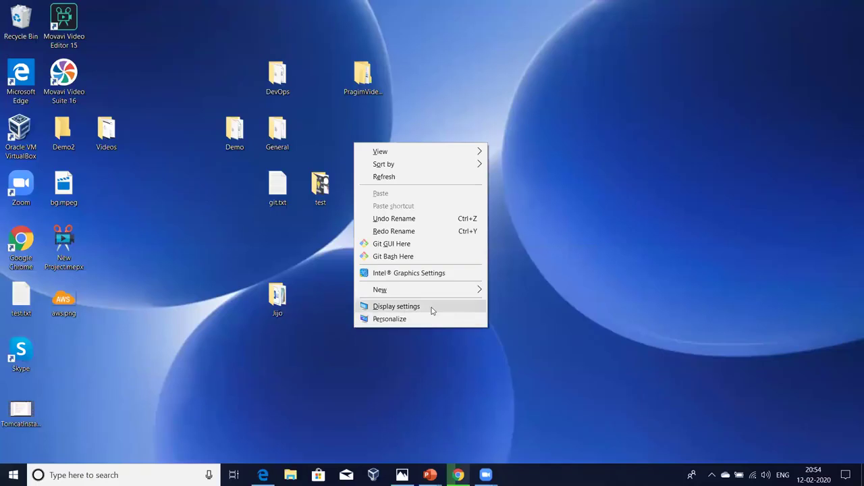
Create a new folder named GitPractice on the Windows desktop
{"action": "left_click", "coordinate": [559, 312]}
{"action": "right_click", "coordinate": [559, 312]}
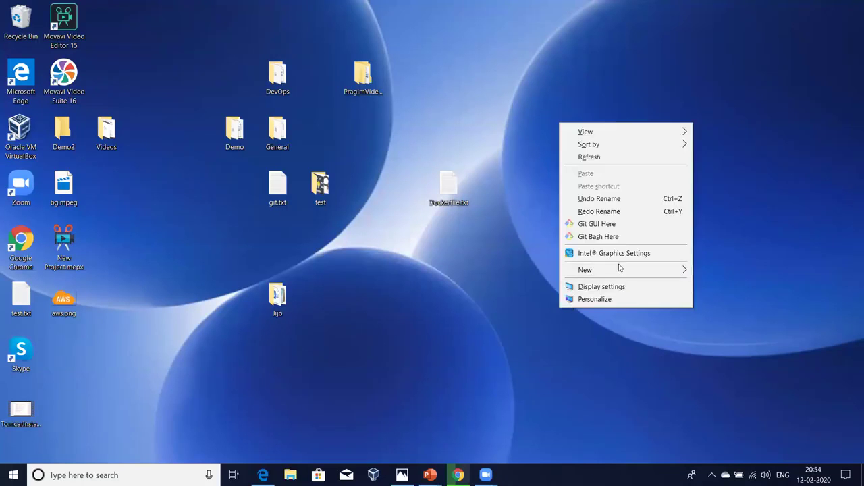
{"action": "mouse_move", "coordinate": [621, 270]}
{"action": "left_click", "coordinate": [778, 271]}
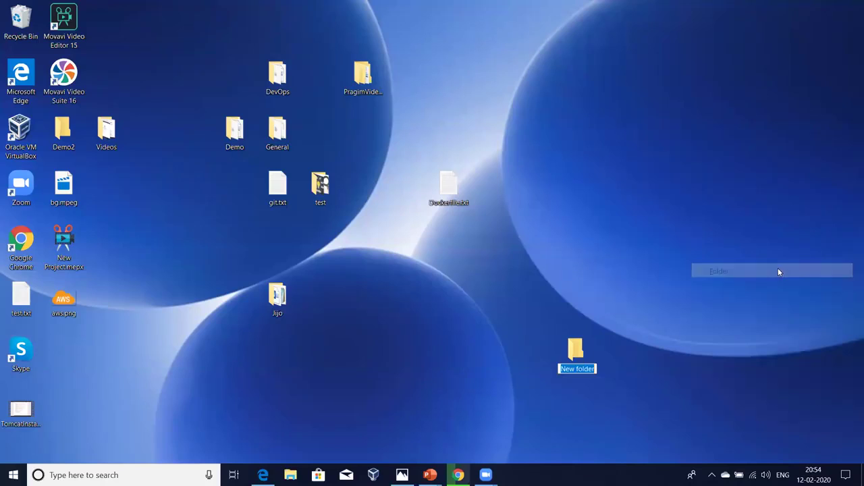
{"action": "type", "text": "GitPractice"}
{"action": "key", "text": "Return"}
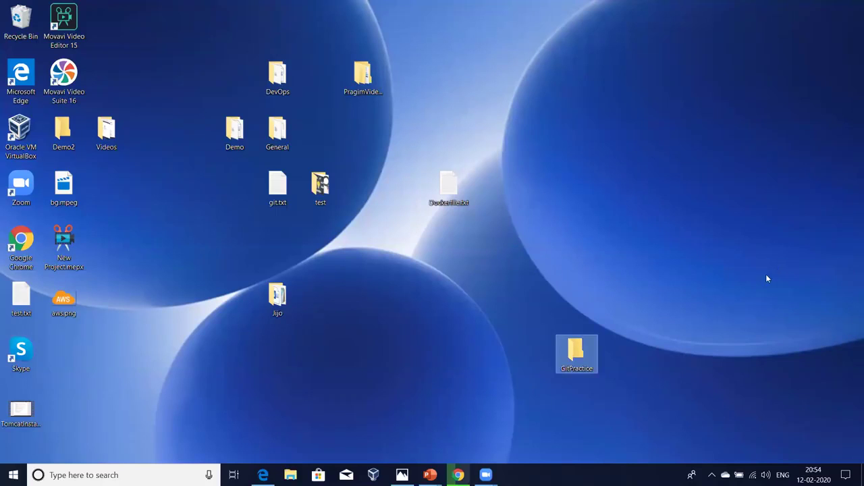
Open the GitPractice folder in File Explorer and launch Git Bash in it
{"action": "double_click", "coordinate": [576, 351]}
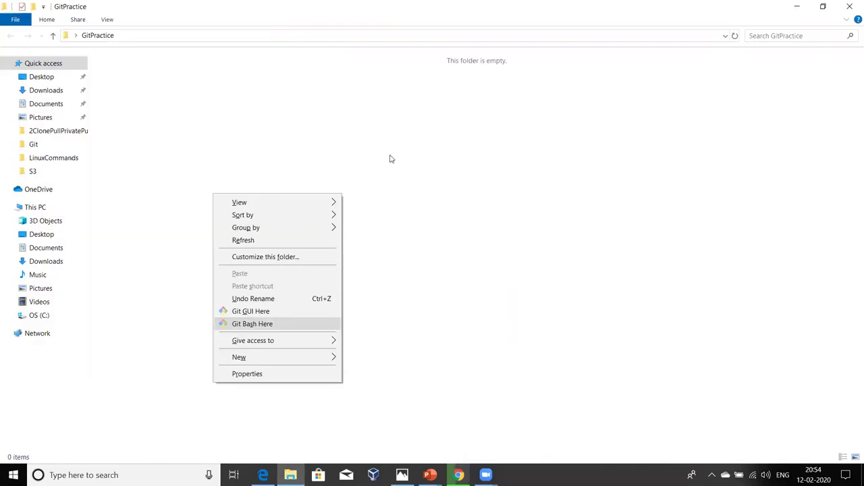
{"action": "right_click", "coordinate": [416, 151]}
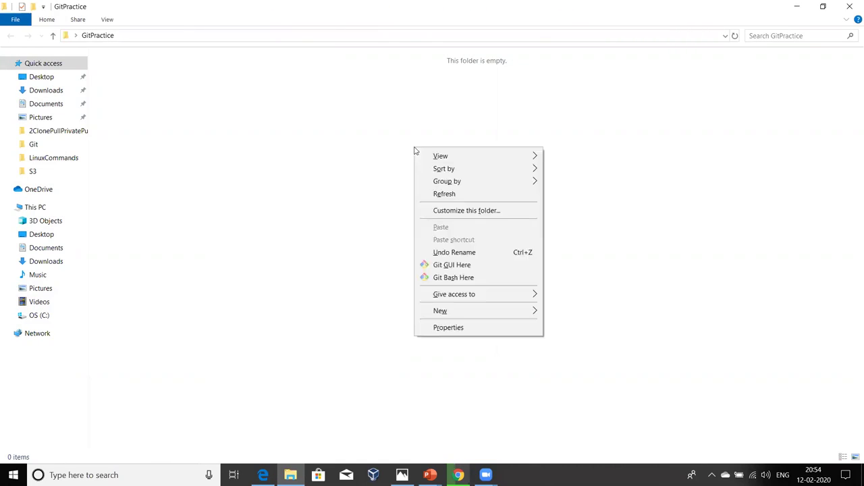
{"action": "left_click", "coordinate": [440, 277]}
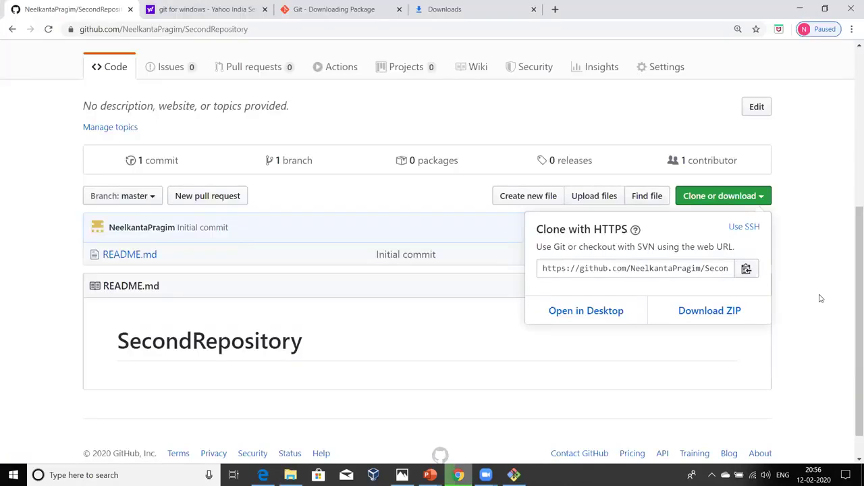
Copy the HTTPS clone URL from the browser again and run git clone with it in Git Bash to clone SecondRepository
{"action": "left_click", "coordinate": [746, 268]}
{"action": "key", "text": "alt+Tab"}
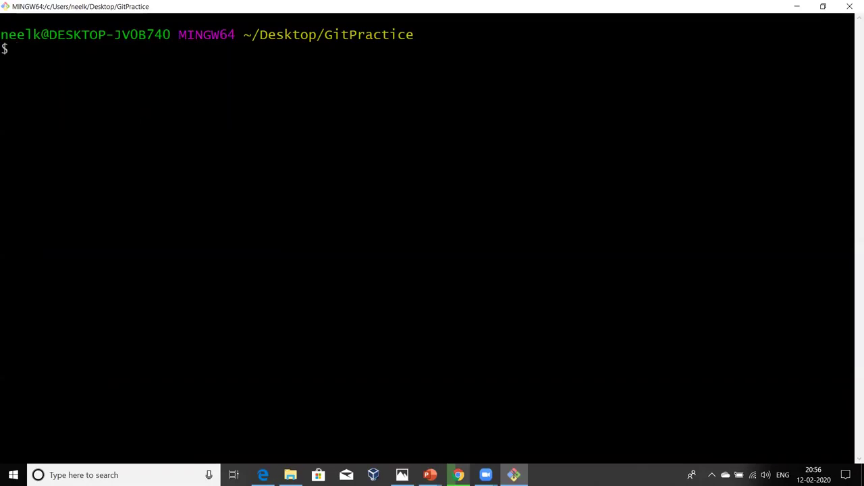
{"action": "type", "text": "git c"}
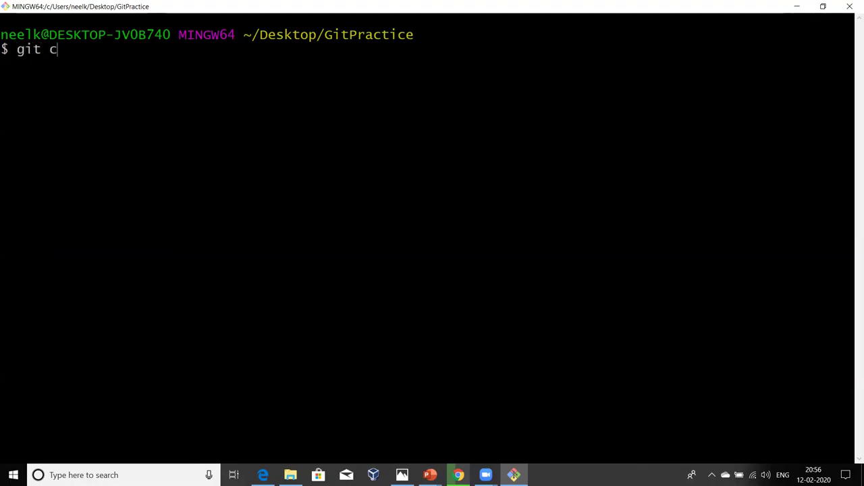
{"action": "type", "text": "lone"}
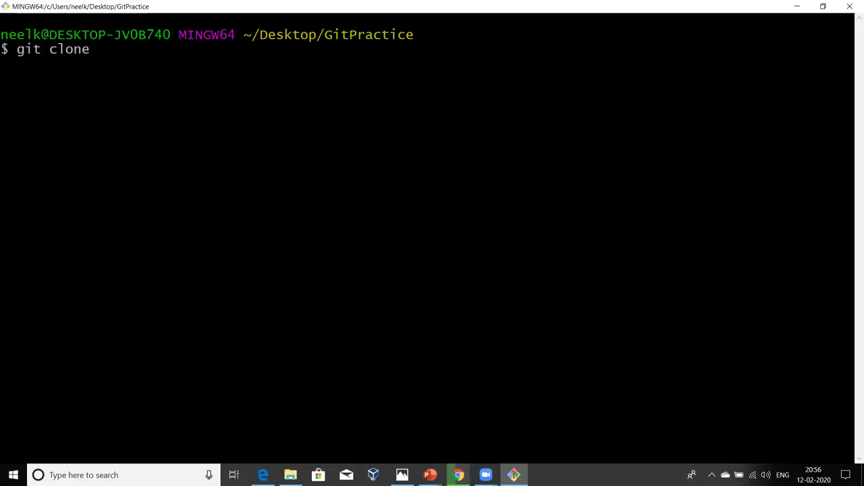
{"action": "right_click", "coordinate": [141, 124]}
{"action": "left_click", "coordinate": [164, 154]}
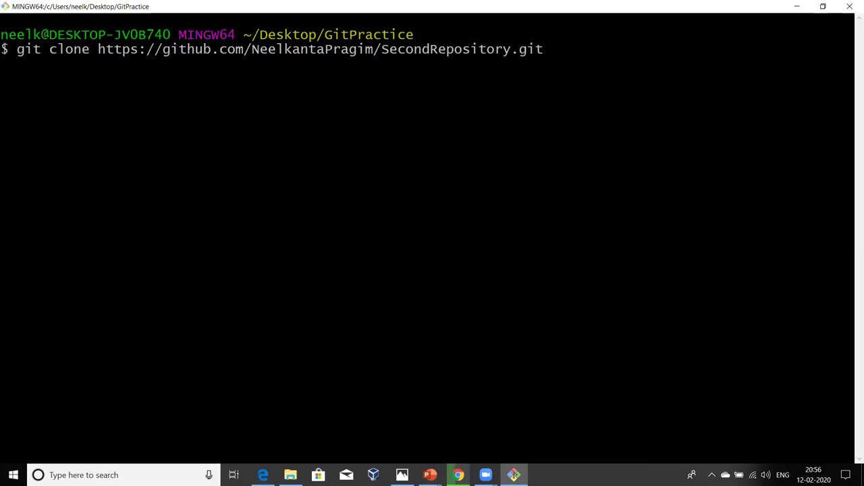
{"action": "mouse_move", "coordinate": [17, 49]}
{"action": "left_mouse_down"}
{"action": "mouse_move", "coordinate": [84, 57]}
{"action": "mouse_move", "coordinate": [85, 50]}
{"action": "left_mouse_up"}
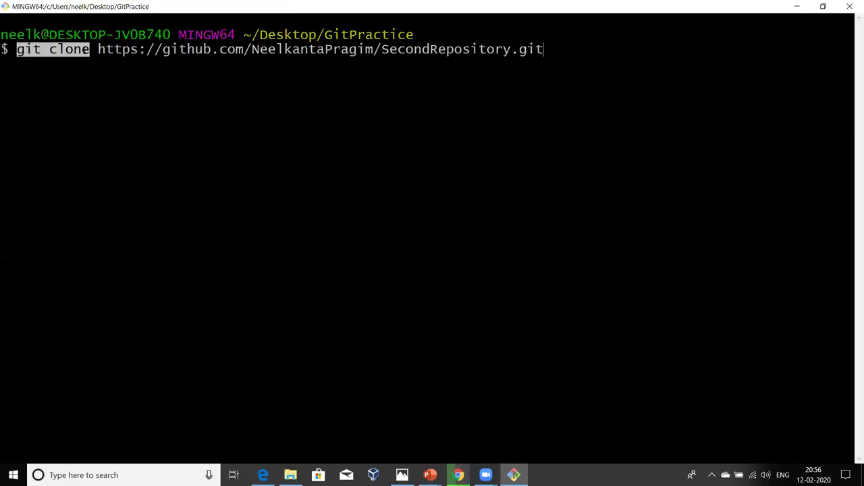
{"action": "left_click", "coordinate": [87, 52]}
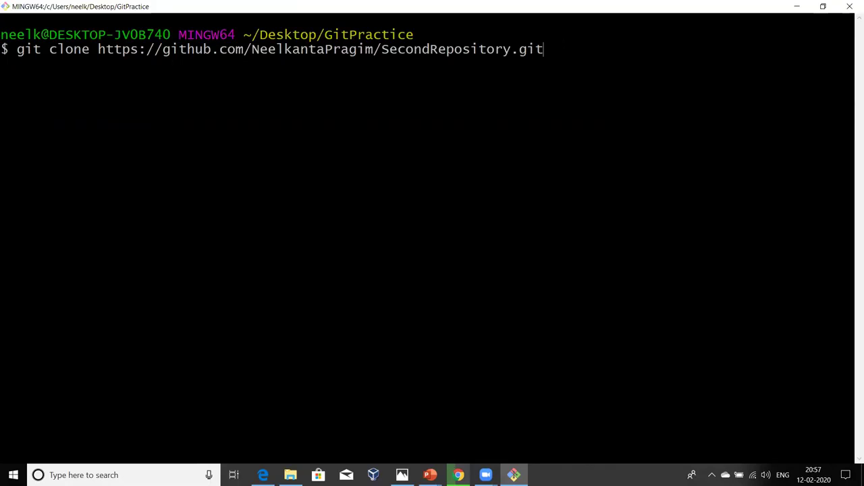
{"action": "key", "text": "Return"}
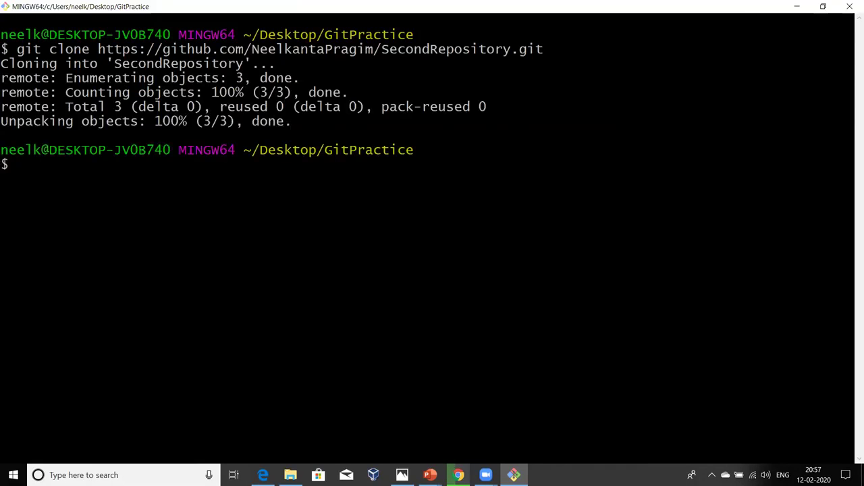
Run ls in the GitPractice folder and compare the cloned folder with the repository name on the GitHub page in the browser
{"action": "left_click_drag", "start_coordinate": [2, 64], "coordinate": [245, 65]}
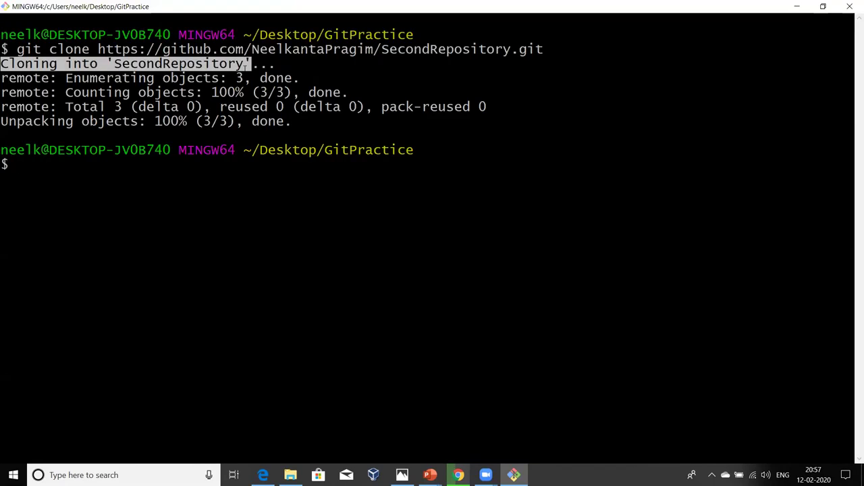
{"action": "left_click", "coordinate": [458, 474]}
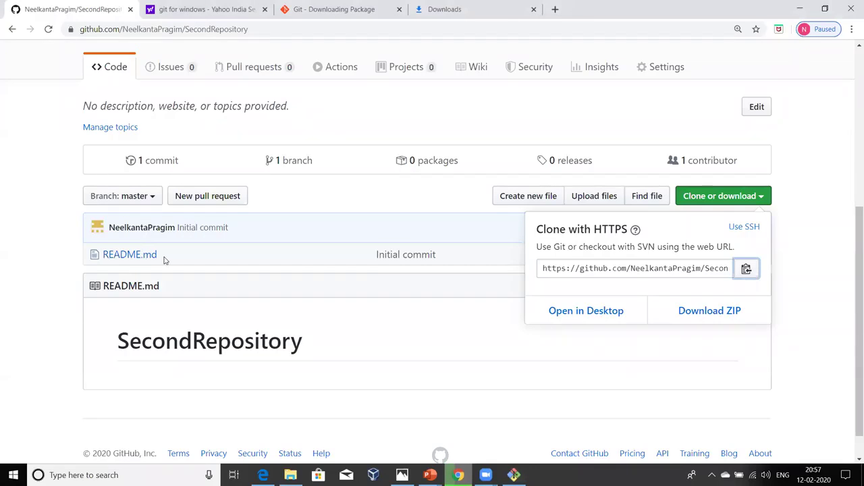
{"action": "key", "text": "alt+Tab"}
{"action": "type", "text": "ls"}
{"action": "key", "text": "Return"}
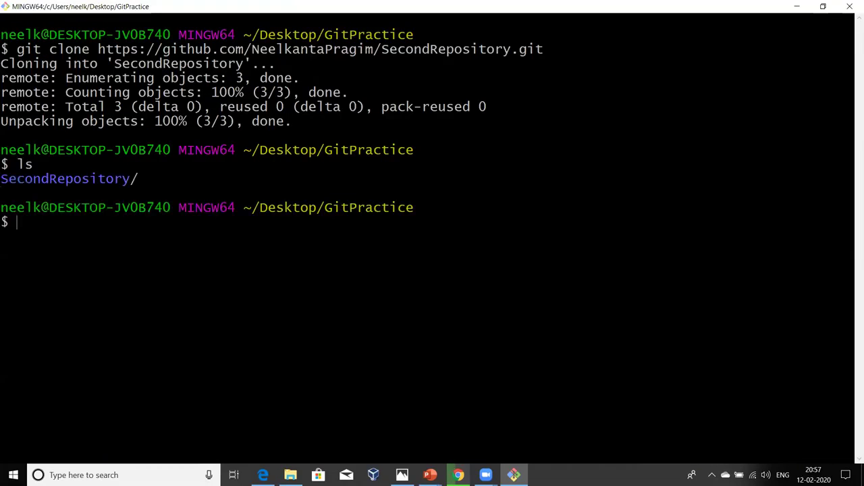
{"action": "key", "text": "alt+Tab"}
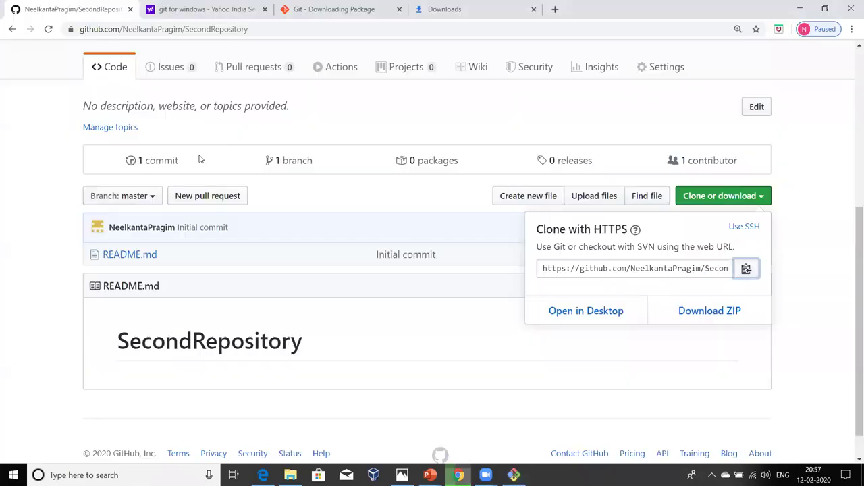
{"action": "scroll", "coordinate": [194, 204], "scroll_direction": "up", "scroll_amount": 3}
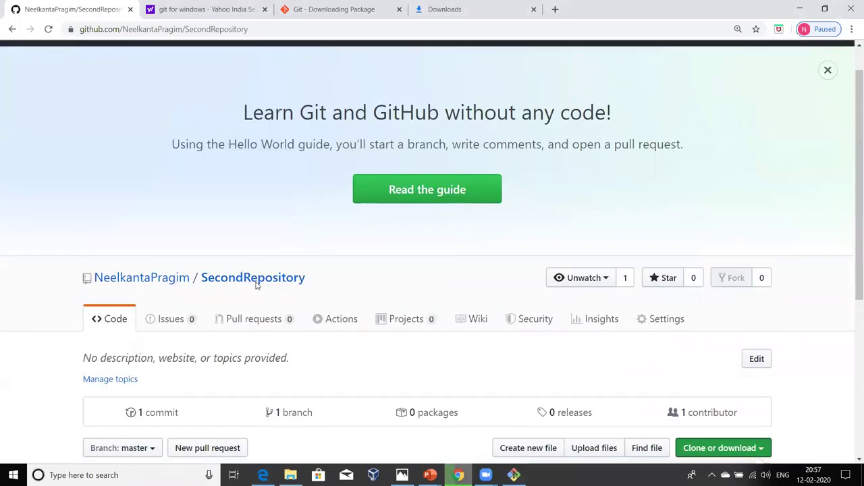
{"action": "key", "text": "alt+Tab"}
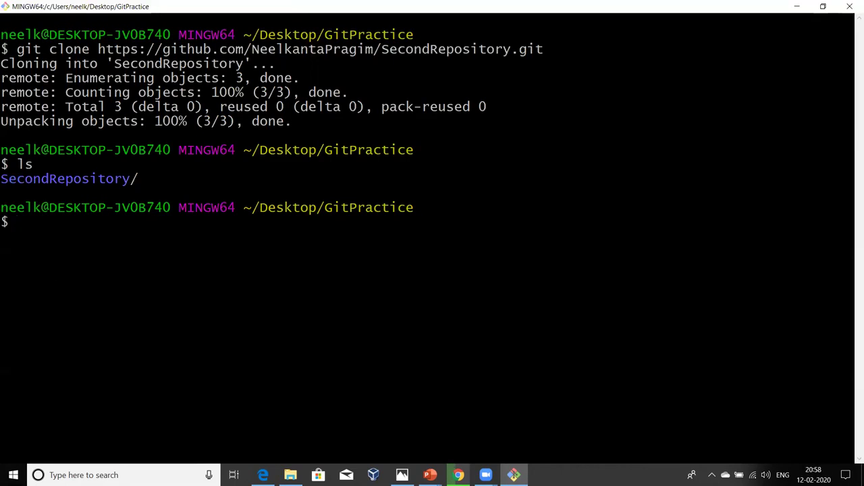
Change into the SecondRepository folder in Git Bash and list its files with ls
{"action": "type", "text": "cd S"}
{"action": "key", "text": "Tab"}
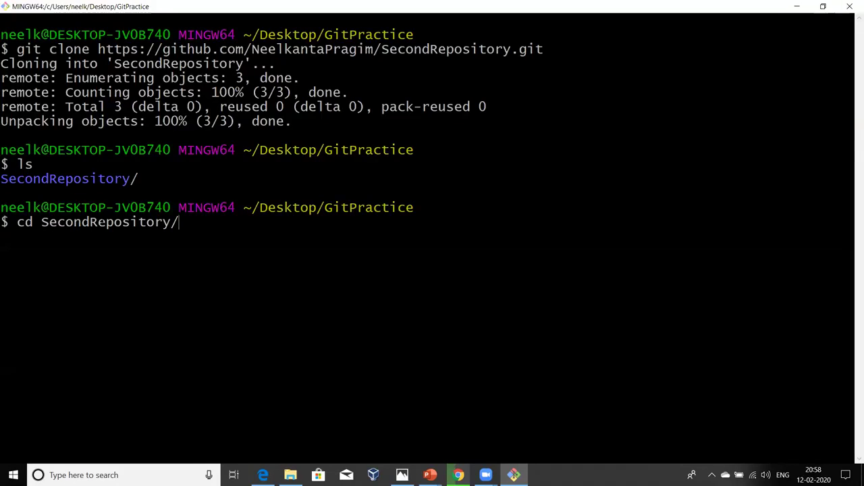
{"action": "key", "text": "Return"}
{"action": "type", "text": "ls"}
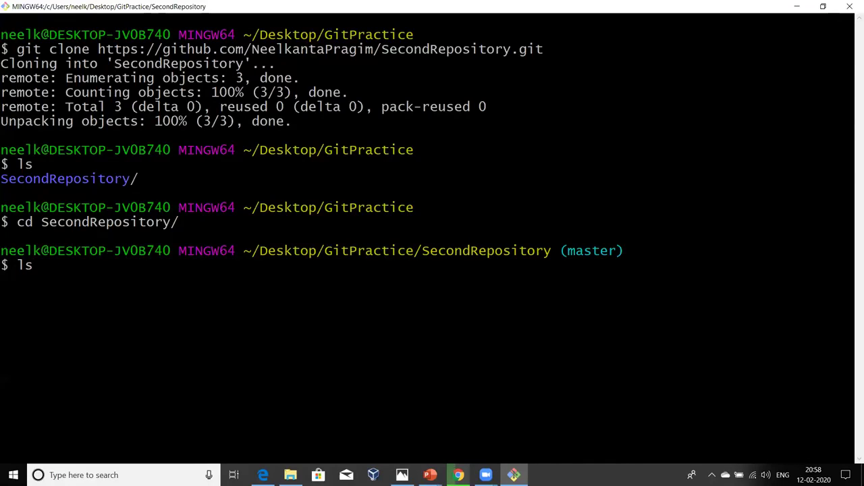
{"action": "key", "text": "Return"}
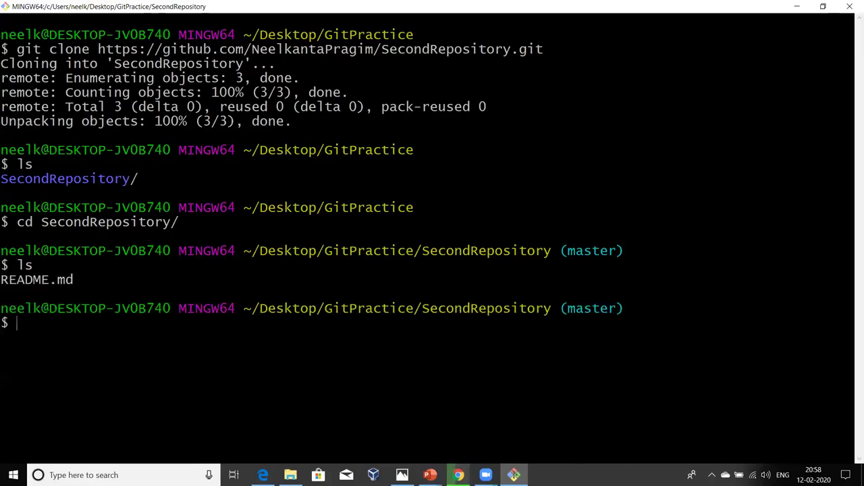
Compare the cloned README.md with the files on the GitHub page in the browser and review the git clone command in Git Bash
{"action": "left_click_drag", "start_coordinate": [2, 280], "coordinate": [851, 280]}
{"action": "key", "text": "alt+Tab"}
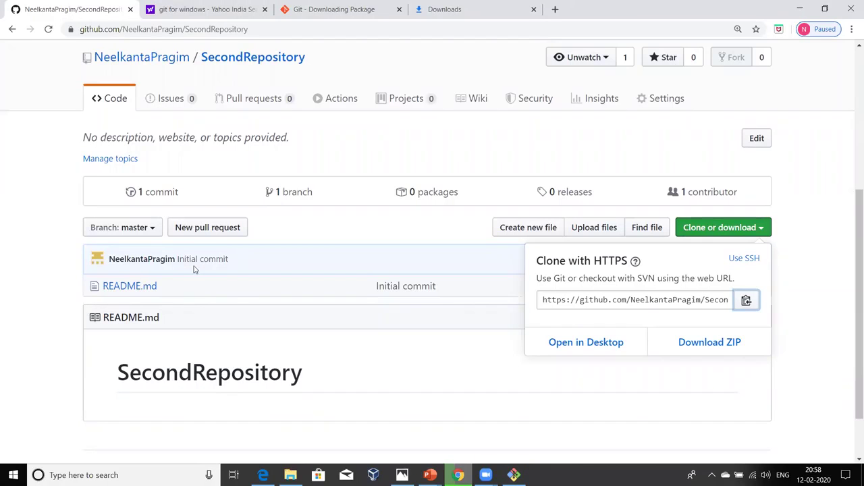
{"action": "key", "text": "alt+Tab"}
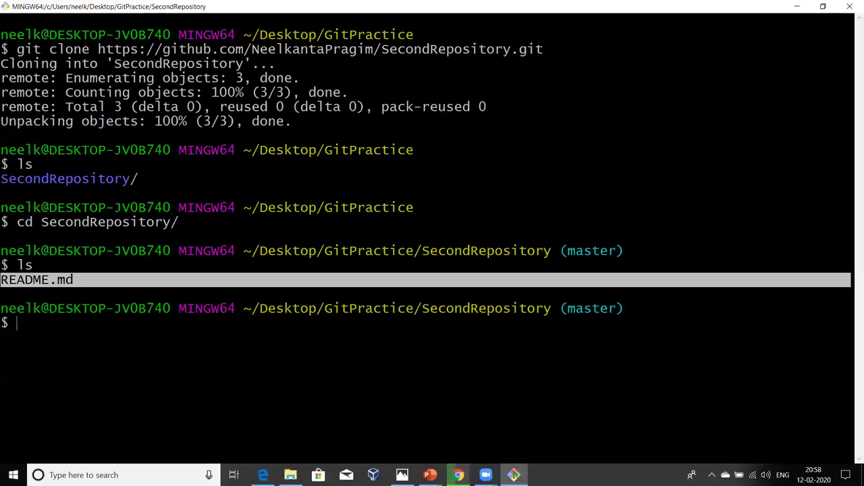
{"action": "key", "text": "Escape"}
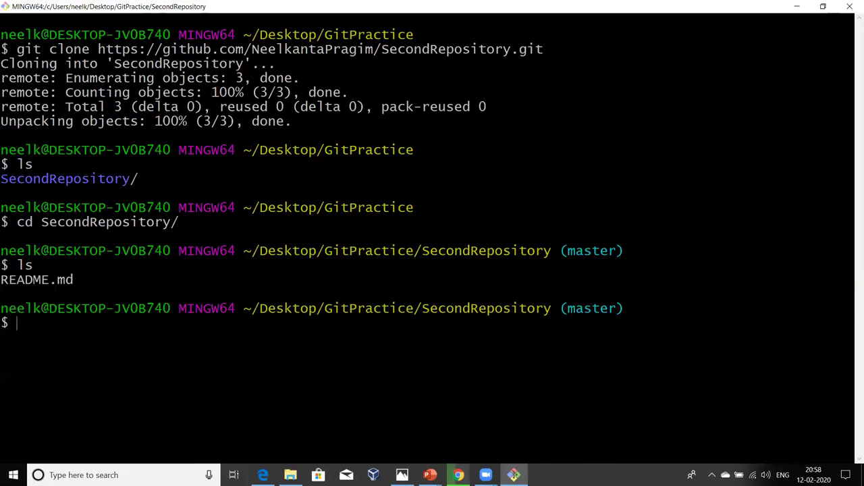
{"action": "left_click_drag", "start_coordinate": [9, 49], "coordinate": [91, 49]}
{"action": "key", "text": "Escape"}
{"action": "left_click", "coordinate": [458, 474]}
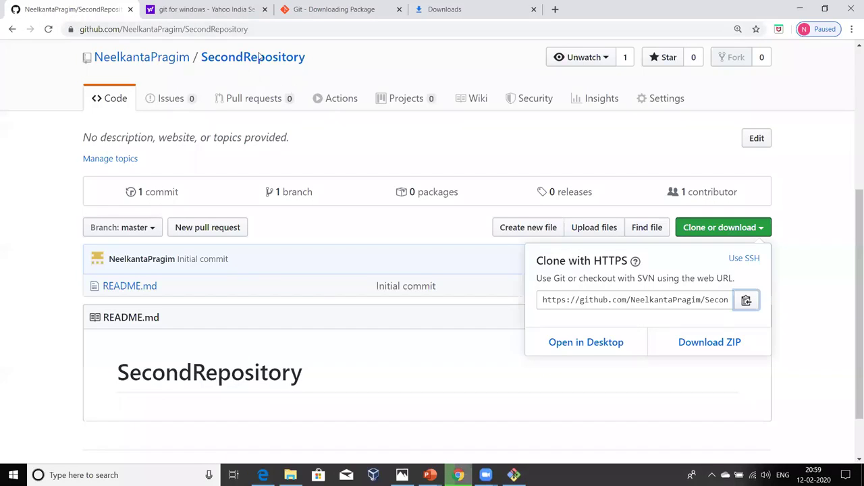
{"action": "key", "text": "alt+Tab"}
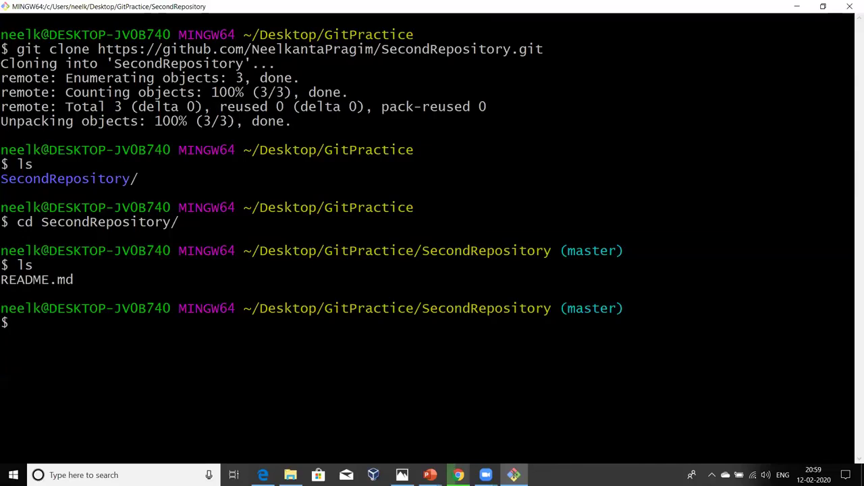
{"action": "left_click_drag", "start_coordinate": [8, 48], "coordinate": [98, 48]}
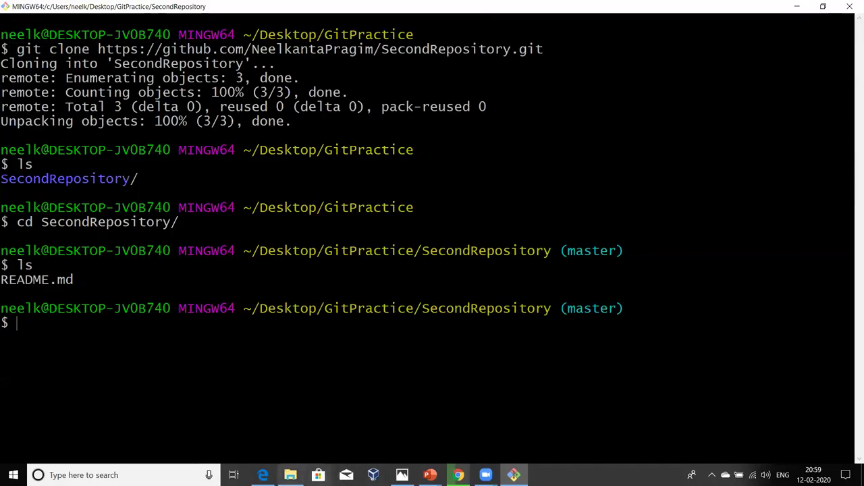
Open the SecondRepository folder inside GitPractice in File Explorer, examine its contents, and review the git clone command in Git Bash
{"action": "left_click", "coordinate": [291, 474]}
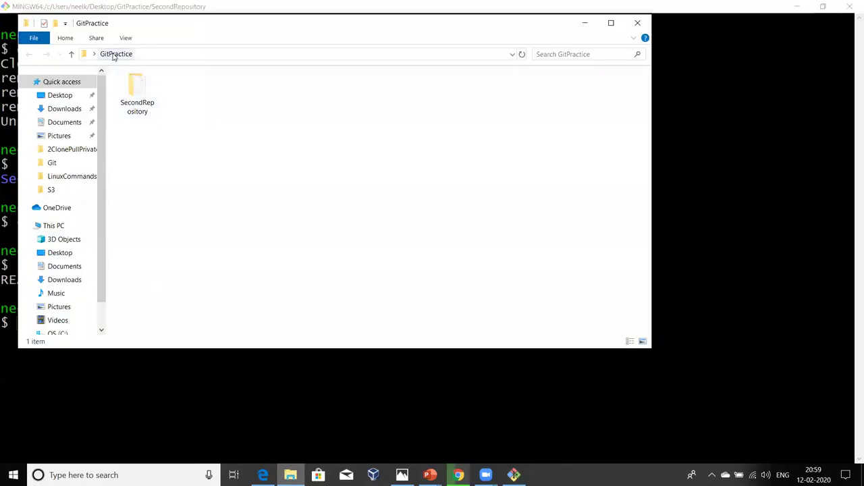
{"action": "right_click", "coordinate": [192, 162]}
{"action": "left_click", "coordinate": [440, 196]}
{"action": "double_click", "coordinate": [133, 98]}
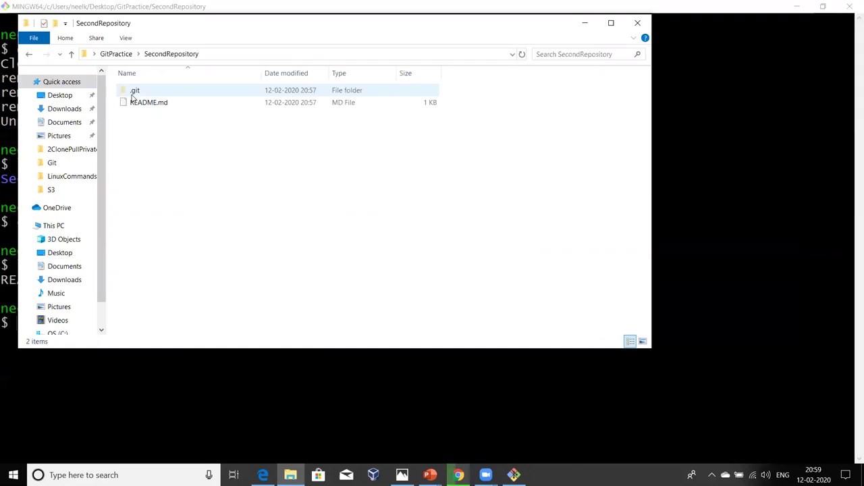
{"action": "left_click", "coordinate": [150, 103]}
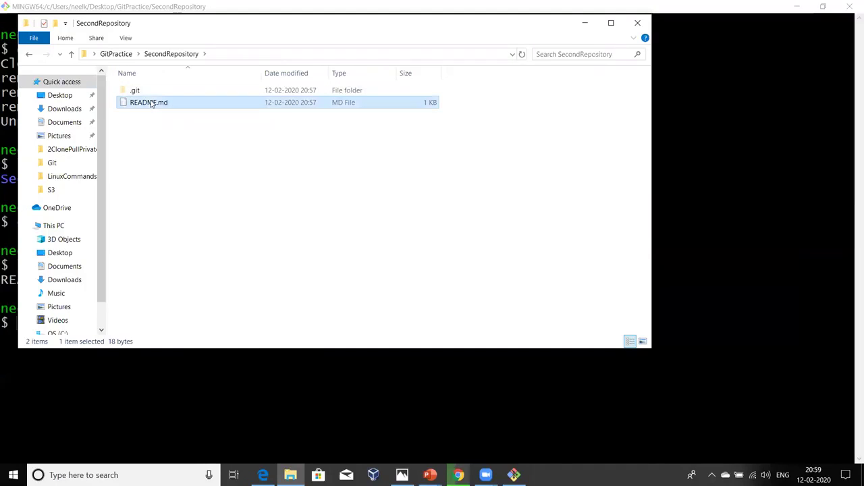
{"action": "left_click", "coordinate": [138, 91]}
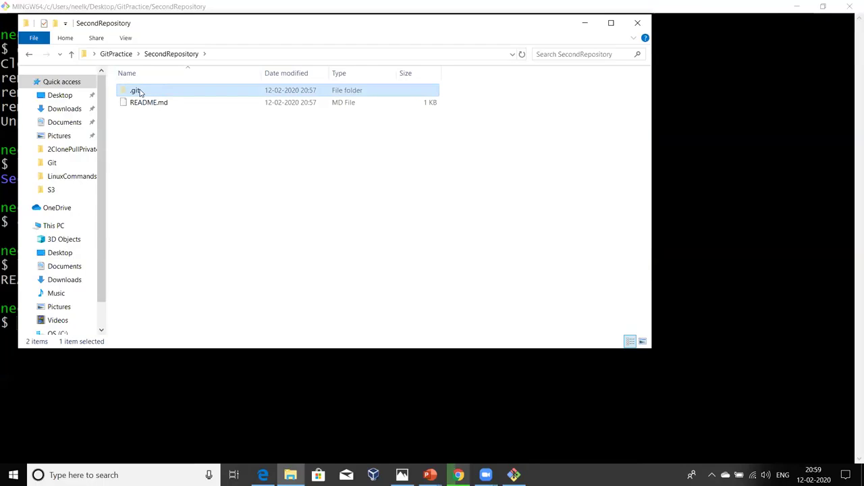
{"action": "left_click", "coordinate": [209, 195]}
{"action": "key", "text": "alt+Tab"}
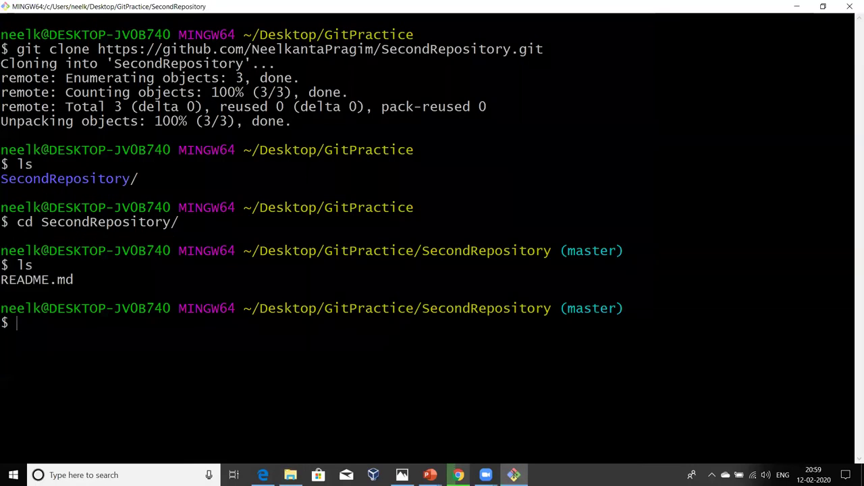
{"action": "left_click_drag", "start_coordinate": [8, 49], "coordinate": [90, 49]}
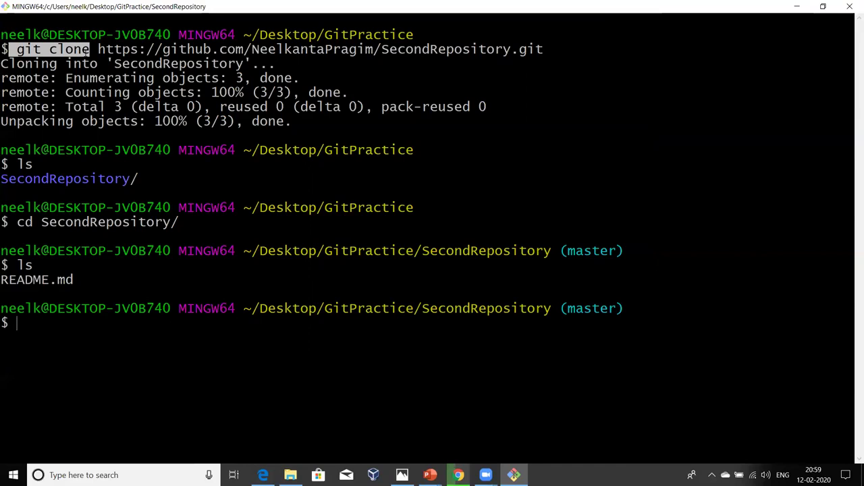
Switch to the browser and start a new file named test.txt in SecondRepository on GitHub
{"action": "key", "text": "alt+Tab"}
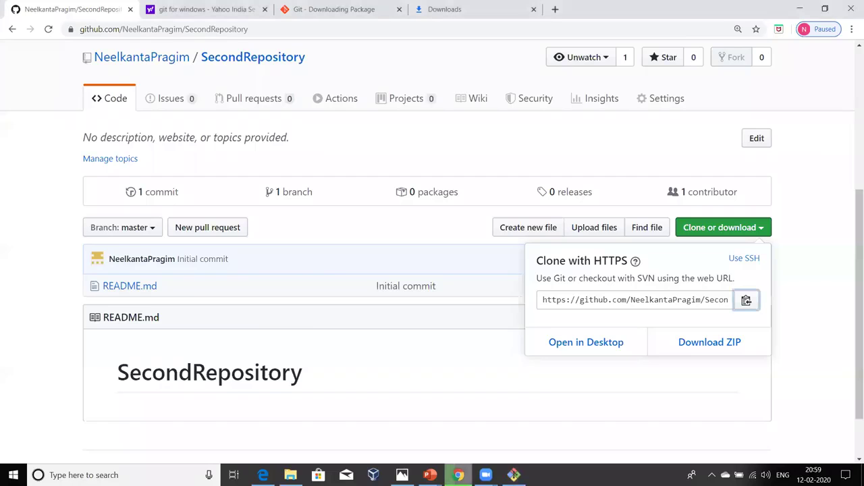
{"action": "left_click", "coordinate": [414, 142]}
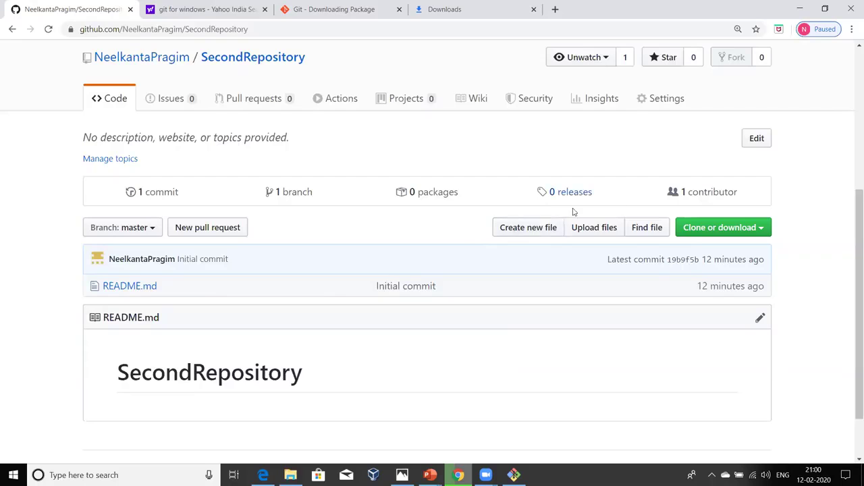
{"action": "left_click", "coordinate": [532, 229]}
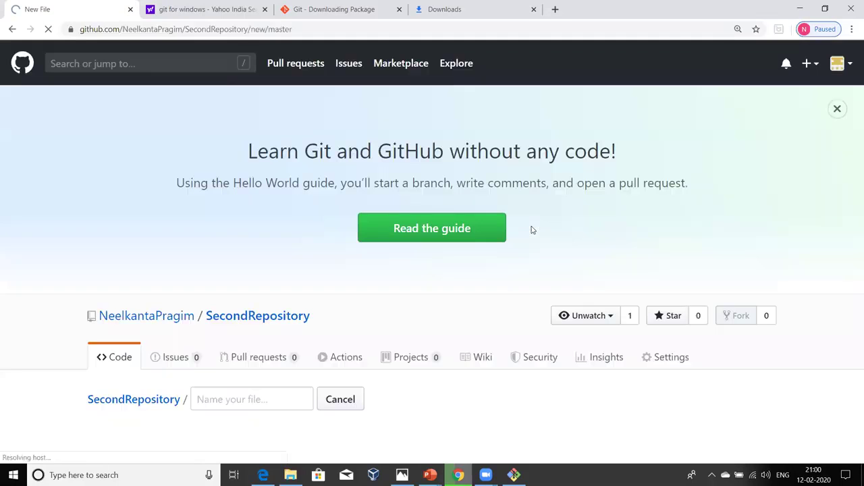
{"action": "scroll", "coordinate": [223, 255], "scroll_direction": "down", "scroll_amount": 2}
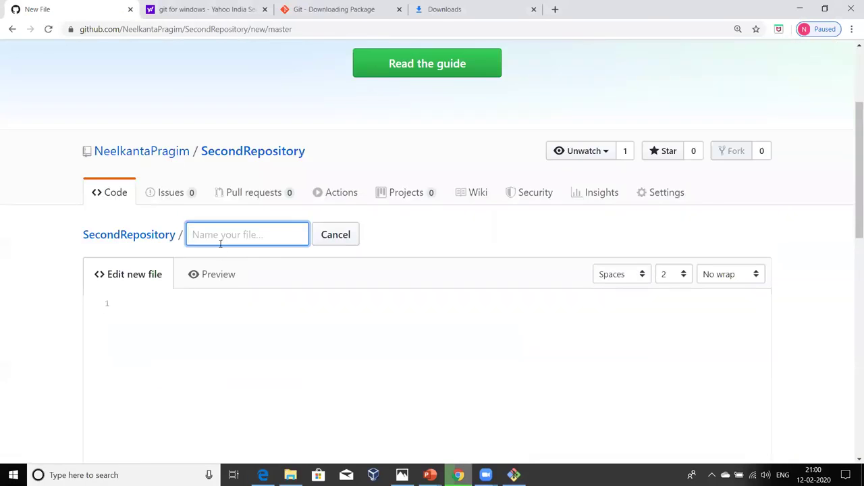
{"action": "type", "text": "test.txt"}
Enter "Hello, welcome to git tutorial" as the content of test.txt and commit the new file directly to the master branch
{"action": "scroll", "coordinate": [225, 226], "scroll_direction": "down", "scroll_amount": 2}
{"action": "left_click", "coordinate": [154, 194]}
{"action": "type", "text": "Hell"}
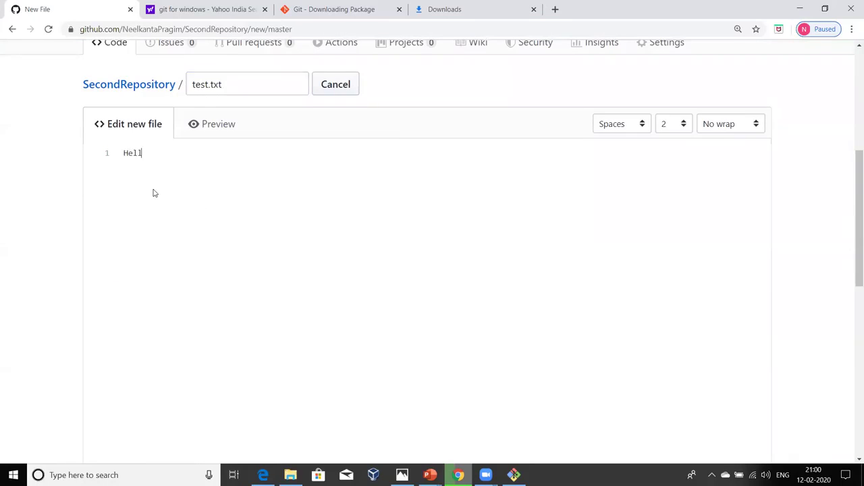
{"action": "type", "text": "o, welcome to git tutorial"}
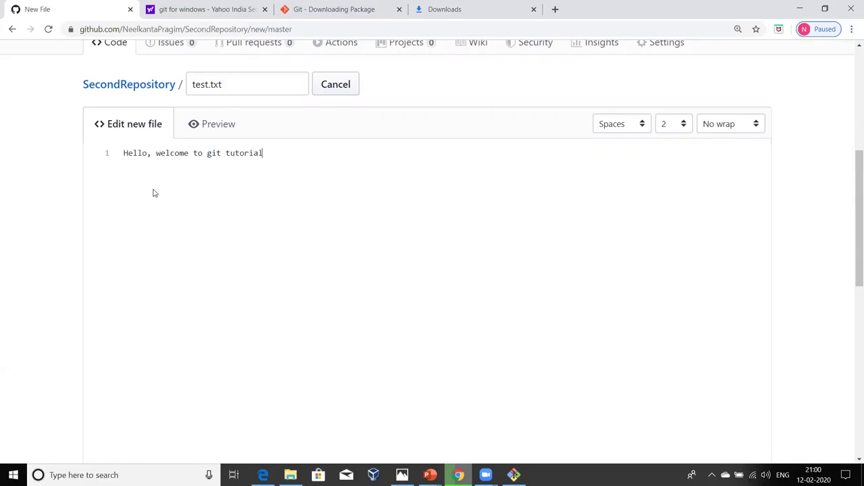
{"action": "scroll", "coordinate": [154, 194], "scroll_direction": "down", "scroll_amount": 6}
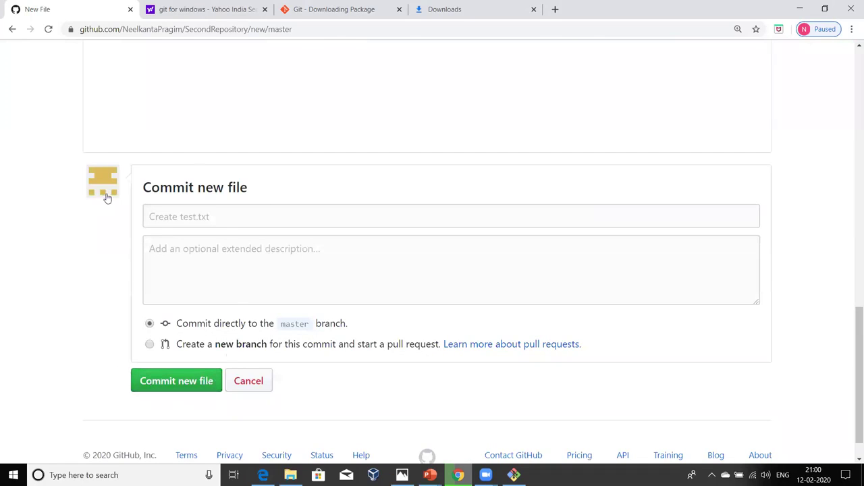
{"action": "left_click", "coordinate": [162, 382]}
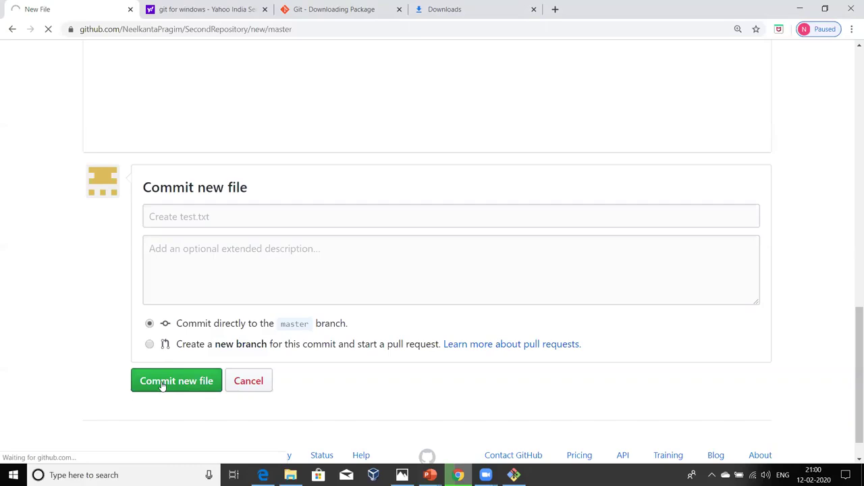
{"action": "scroll", "coordinate": [162, 385], "scroll_direction": "down", "scroll_amount": 3}
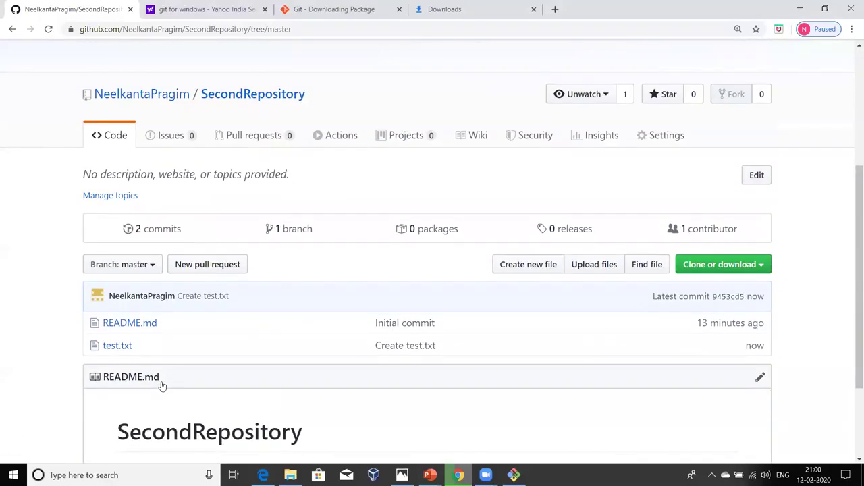
{"action": "scroll", "coordinate": [162, 385], "scroll_direction": "down", "scroll_amount": 2}
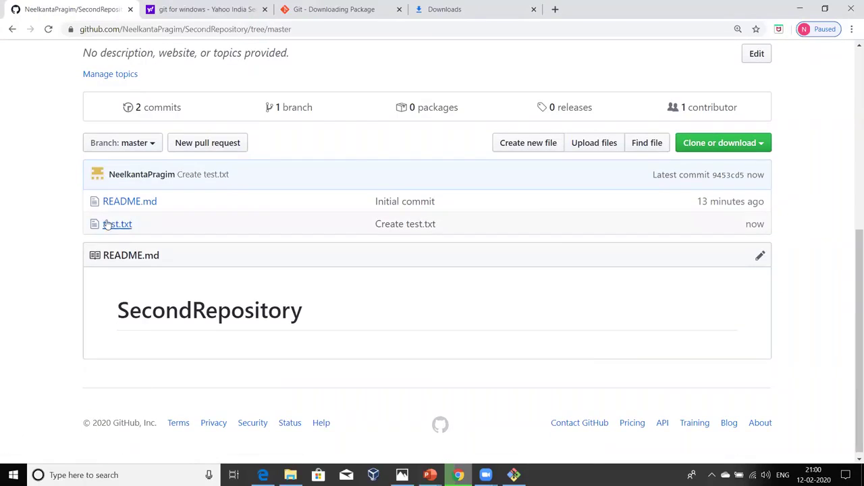
{"action": "scroll", "coordinate": [107, 224], "scroll_direction": "up", "scroll_amount": 2}
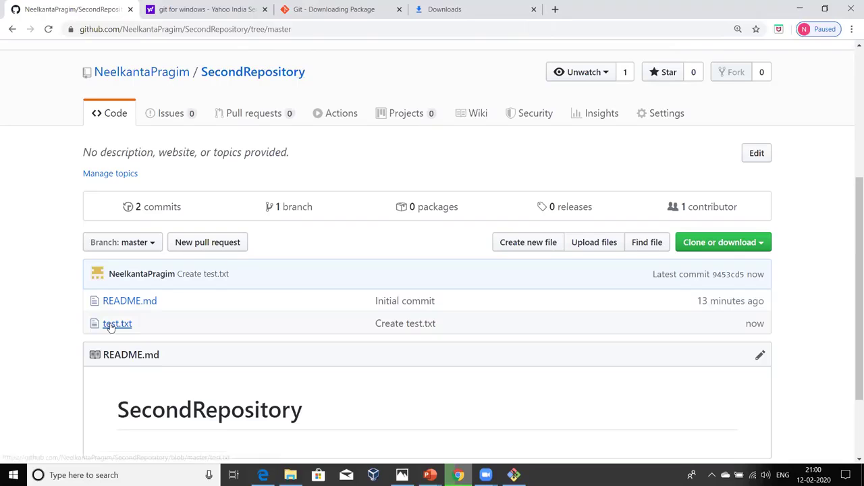
Switch to Git Bash and list the files of the local SecondRepository folder with ls
{"action": "left_click", "coordinate": [514, 475]}
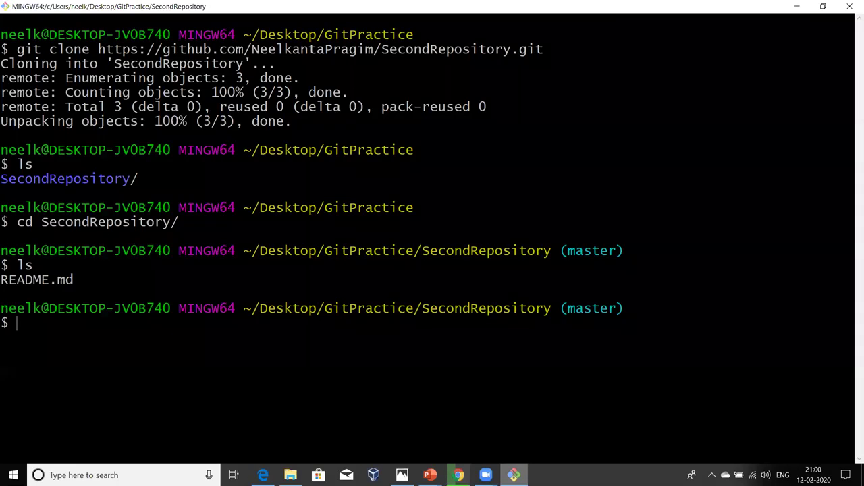
{"action": "type", "text": "ls"}
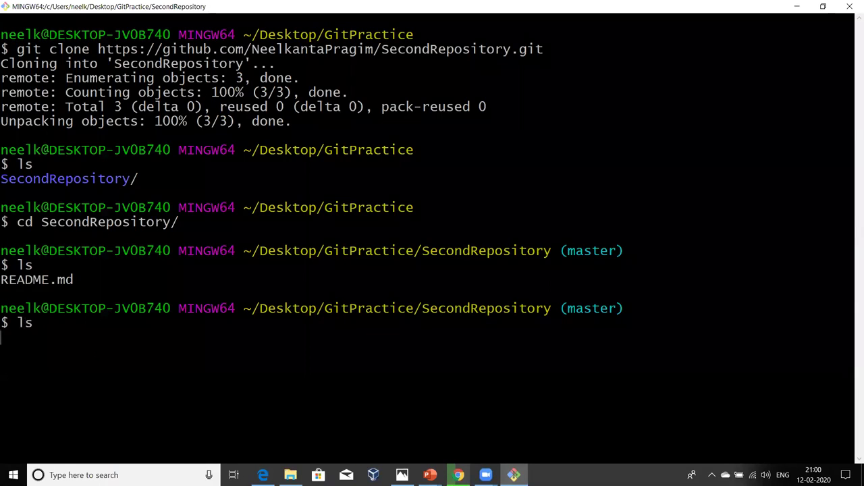
{"action": "key", "text": "Return"}
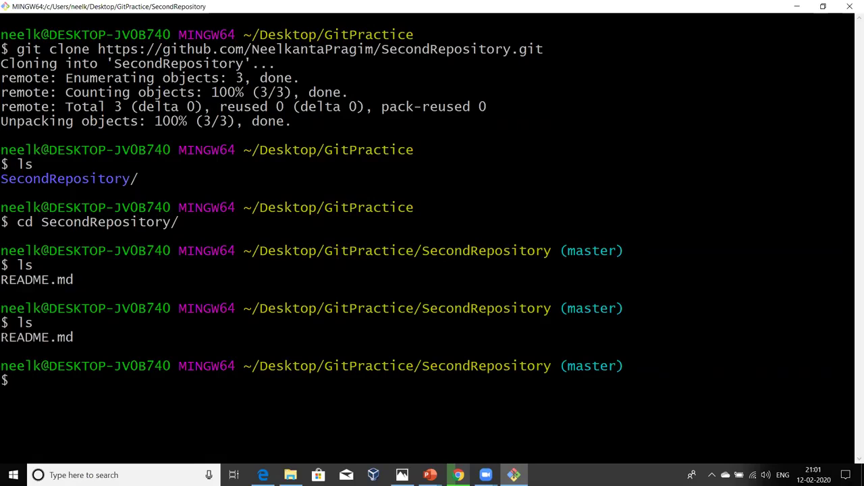
Run git pull to fetch the remote changes into the local SecondRepository, and clear the terminal
{"action": "type", "text": "git pull"}
{"action": "key", "text": "Return"}
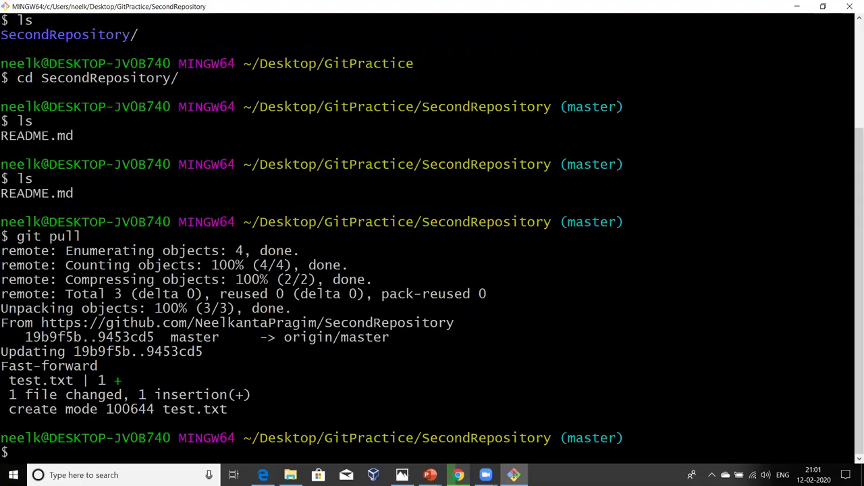
{"action": "type", "text": "clear"}
{"action": "key", "text": "Return"}
List the local repository's files with ls and print the content of test.txt with cat
{"action": "type", "text": "ls"}
{"action": "key", "text": "Return"}
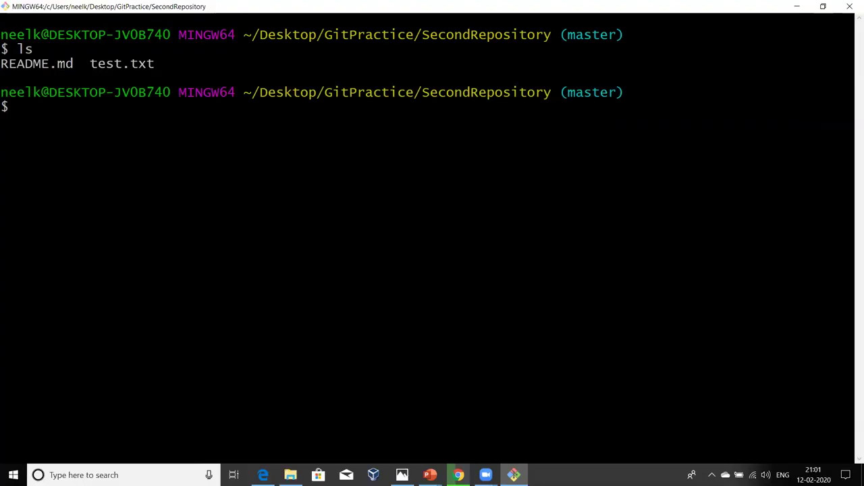
{"action": "type", "text": "cat test"}
{"action": "type", "text": ".tc"}
{"action": "key", "text": "BackSpace"}
{"action": "type", "text": "xt"}
{"action": "key", "text": "Return"}
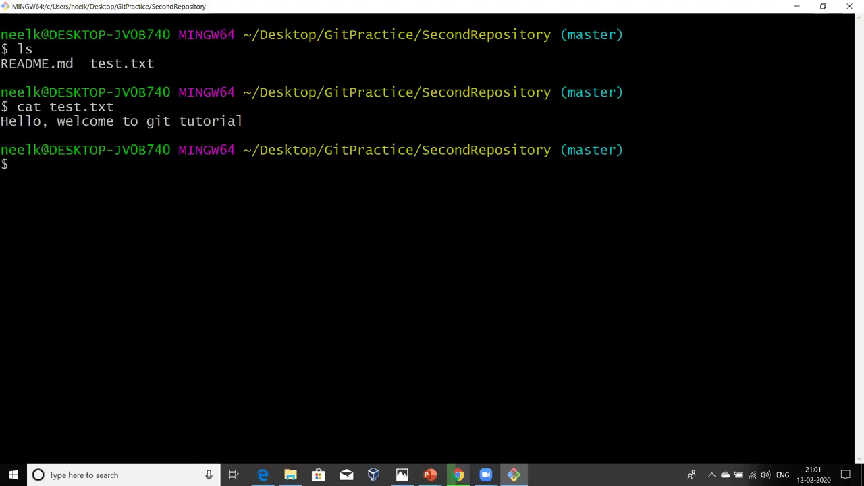
Switch to the browser and open test.txt from the SecondRepository page on GitHub
{"action": "key", "text": "alt+Tab"}
{"action": "key", "text": "alt+Tab"}
{"action": "key", "text": "alt+Tab"}
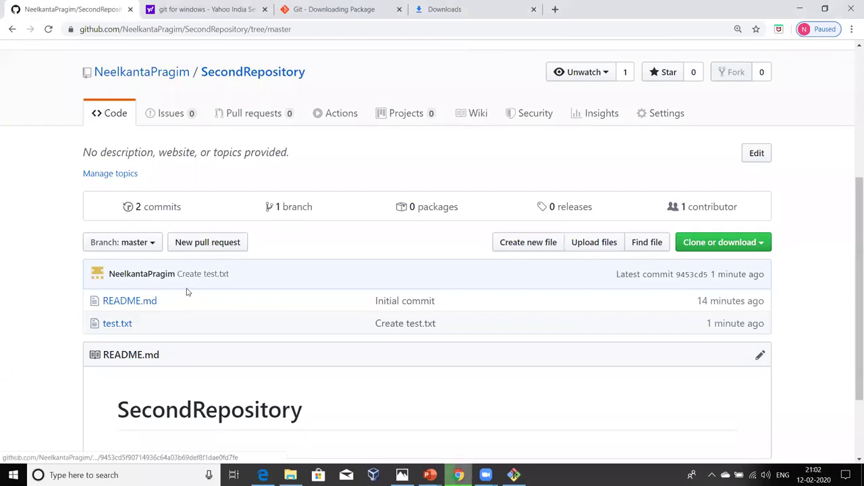
{"action": "scroll", "coordinate": [183, 293], "scroll_direction": "down", "scroll_amount": 2}
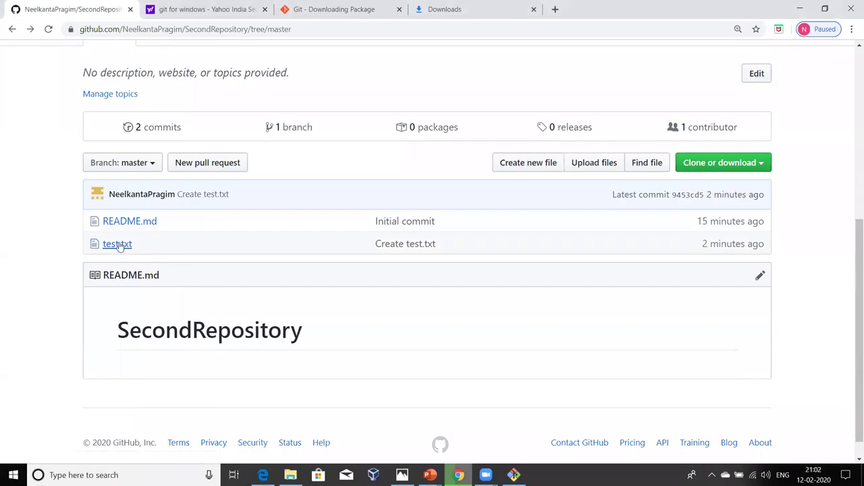
{"action": "left_click", "coordinate": [118, 245]}
{"action": "scroll", "coordinate": [434, 284], "scroll_direction": "down", "scroll_amount": 2}
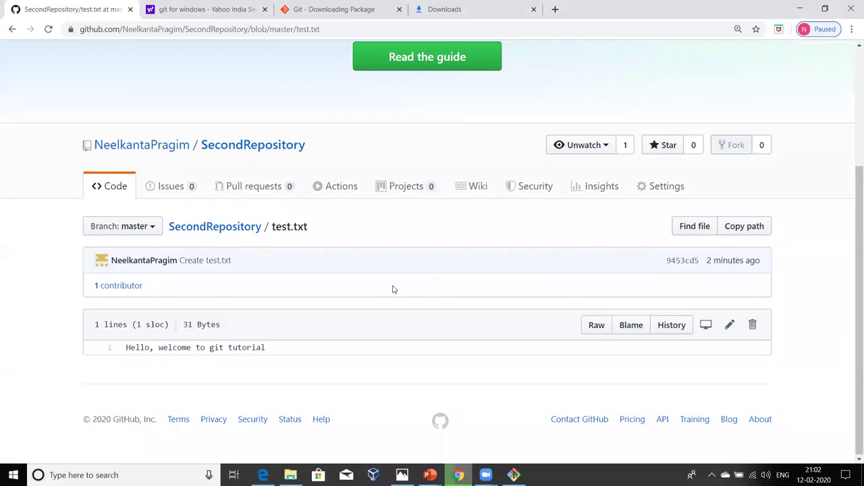
Append ". In next video we will learn git add, commit, push commands." to the first line of test.txt and commit directly to master
{"action": "left_click", "coordinate": [728, 326]}
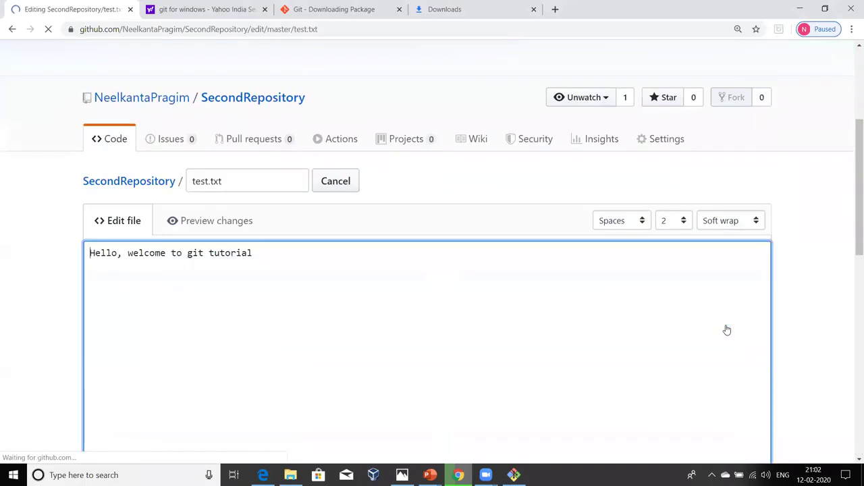
{"action": "scroll", "coordinate": [277, 187], "scroll_direction": "down", "scroll_amount": 1}
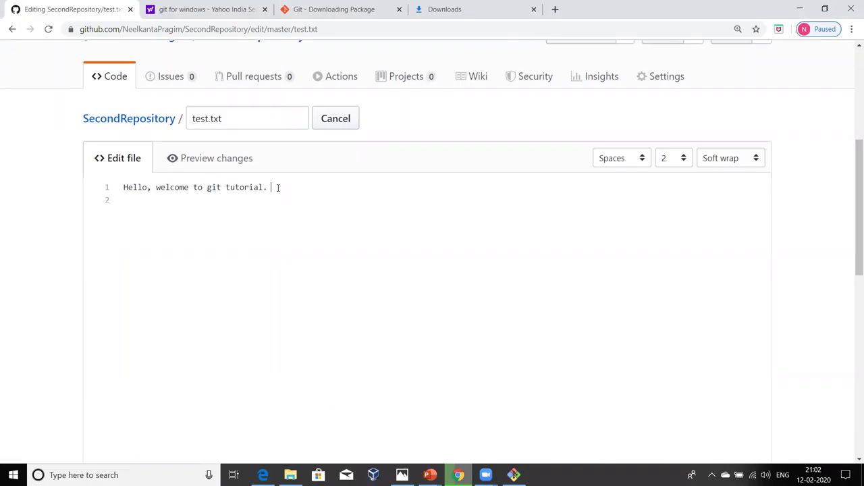
{"action": "type", "text": "In next video we will learn git add, commit, push commands."}
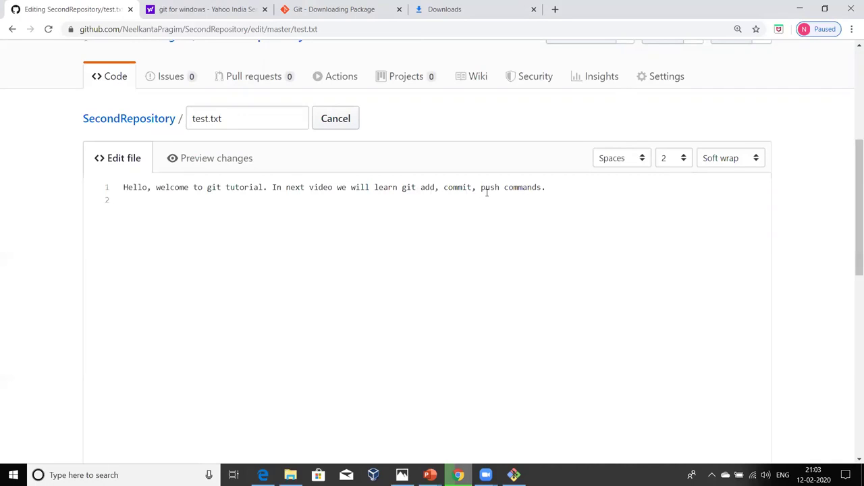
{"action": "scroll", "coordinate": [358, 285], "scroll_direction": "down", "scroll_amount": 8}
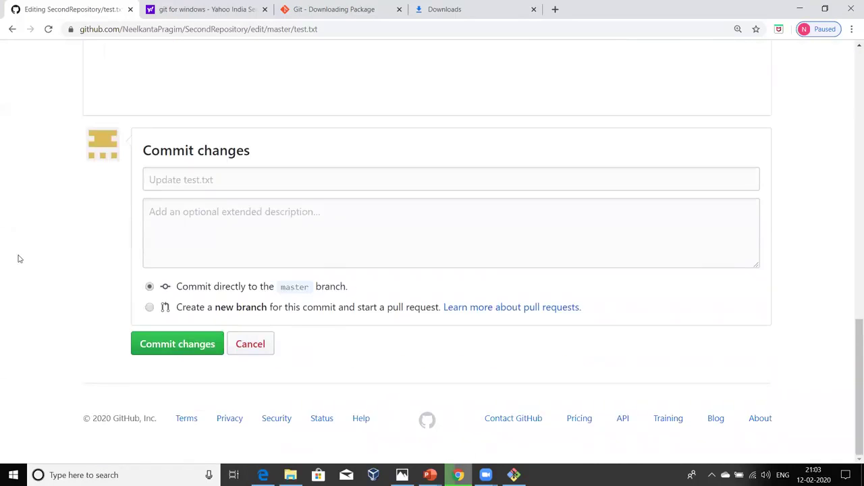
{"action": "left_click", "coordinate": [159, 352]}
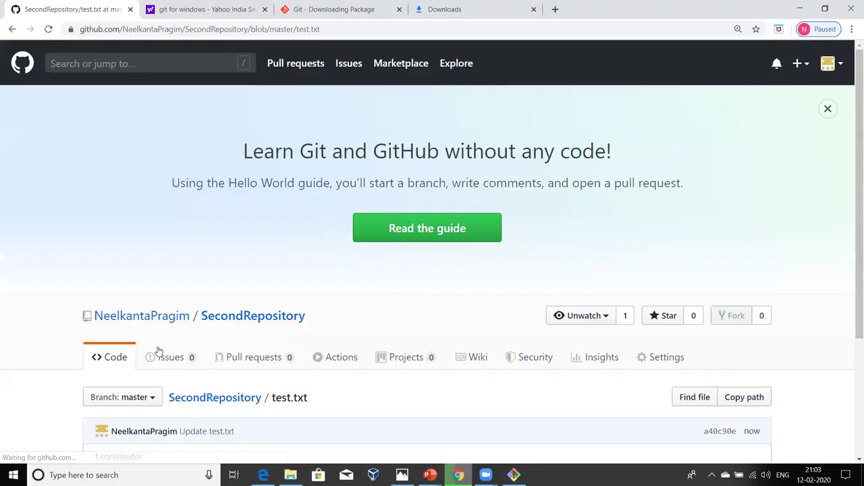
Review the committed text of test.txt, return to the SecondRepository file list, and reopen test.txt to check its content
{"action": "scroll", "coordinate": [158, 352], "scroll_direction": "down", "scroll_amount": 3}
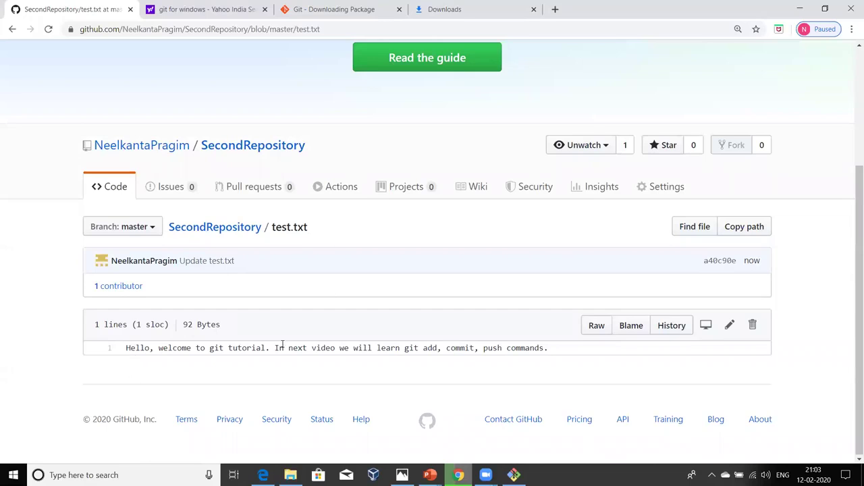
{"action": "left_click", "coordinate": [247, 228]}
{"action": "scroll", "coordinate": [115, 318], "scroll_direction": "down", "scroll_amount": 4}
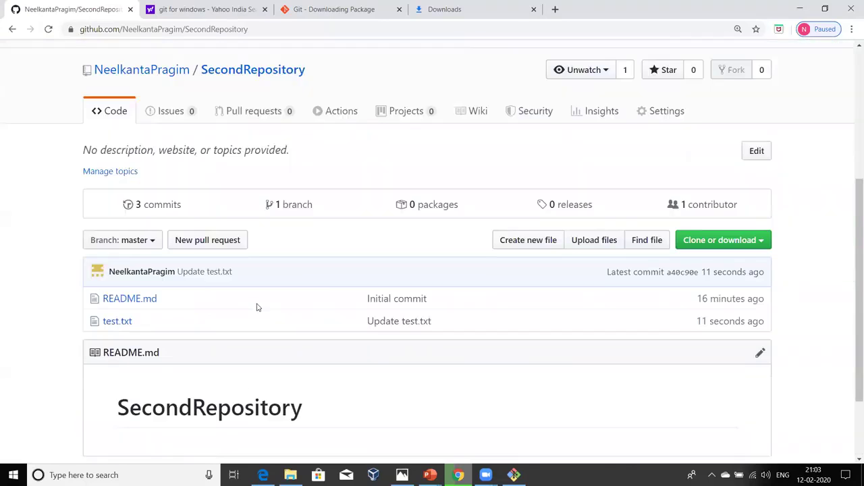
{"action": "left_click", "coordinate": [116, 318]}
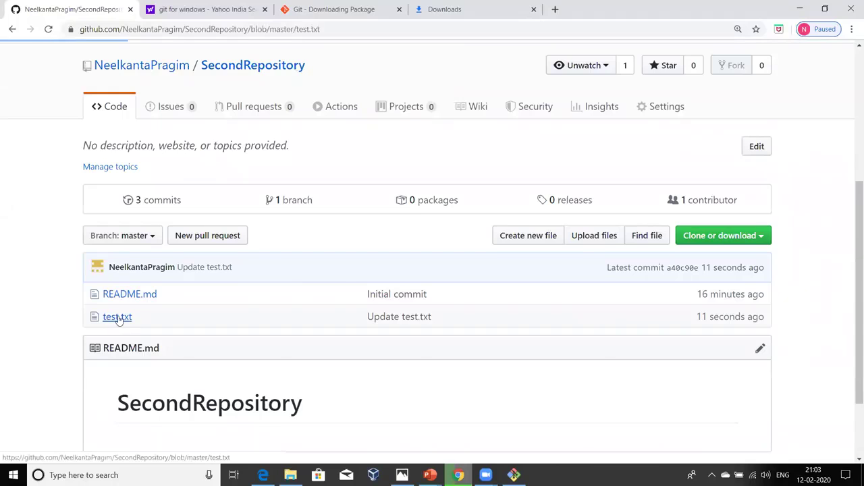
{"action": "scroll", "coordinate": [372, 299], "scroll_direction": "down", "scroll_amount": 3}
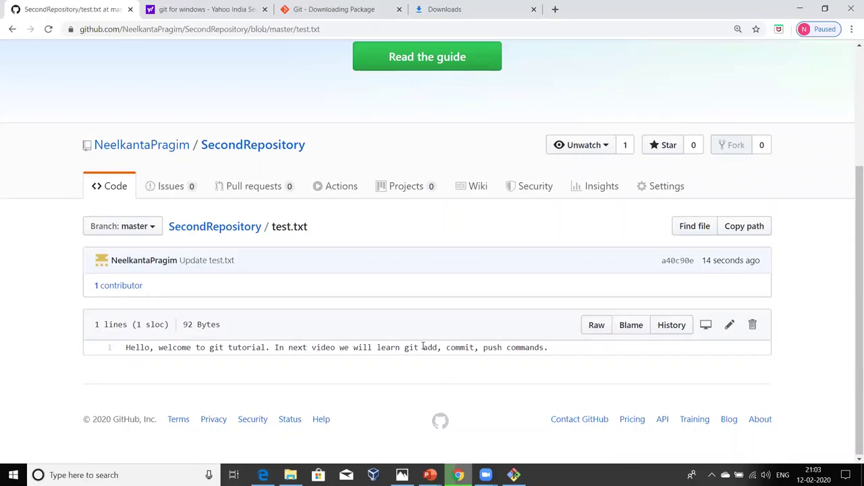
Switch to Git Bash, fetch and merge the remote changes into the local SecondRepository with git pull, and review the output
{"action": "left_click", "coordinate": [514, 474]}
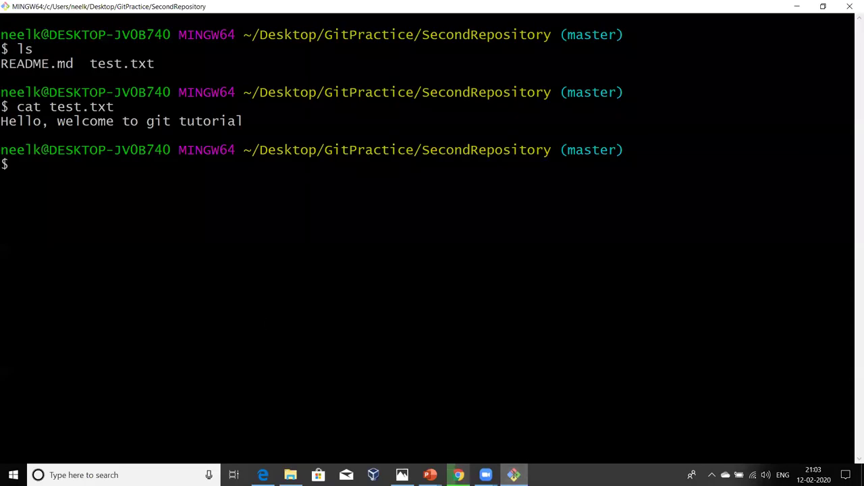
{"action": "type", "text": "git pull"}
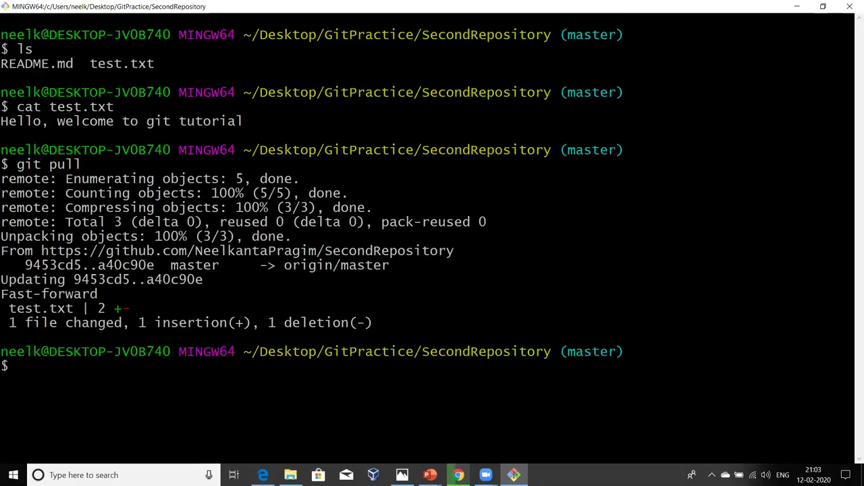
{"action": "left_click_drag", "start_coordinate": [2, 178], "coordinate": [250, 323]}
{"action": "left_click_drag", "start_coordinate": [221, 292], "coordinate": [224, 296]}
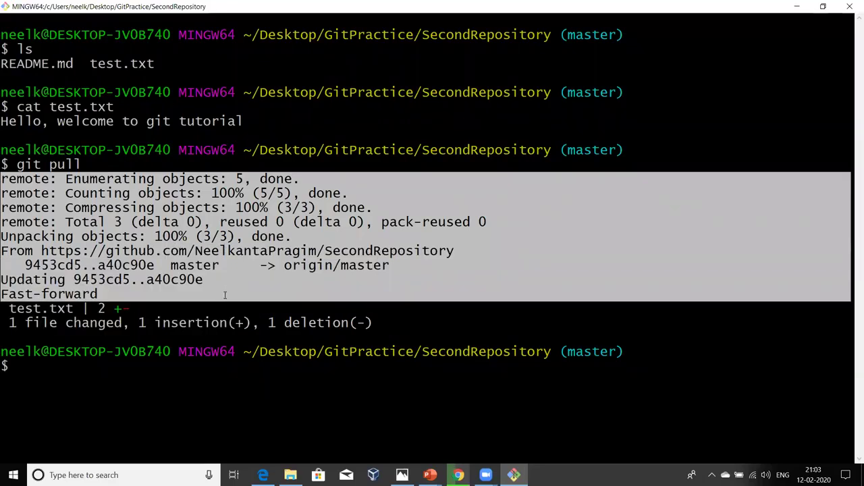
{"action": "left_click", "coordinate": [225, 295]}
Clear the terminal and list the local repository's files with ls
{"action": "type", "text": "clear"}
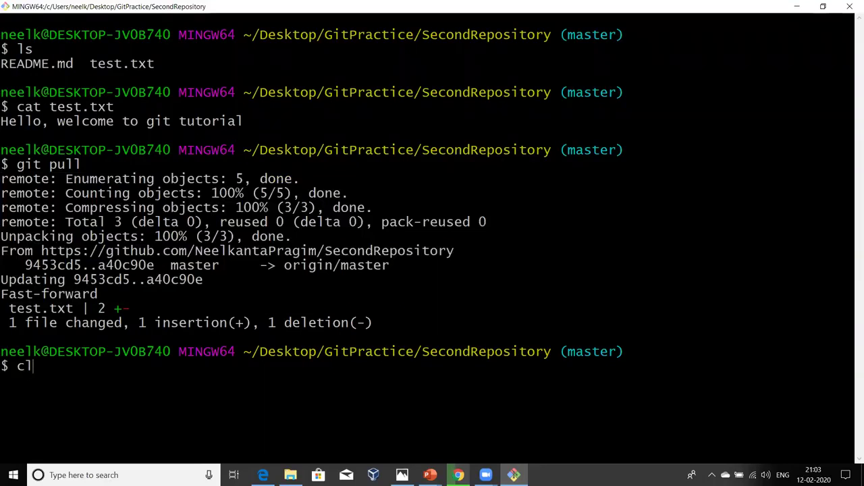
{"action": "key", "text": "Return"}
{"action": "type", "text": "ls"}
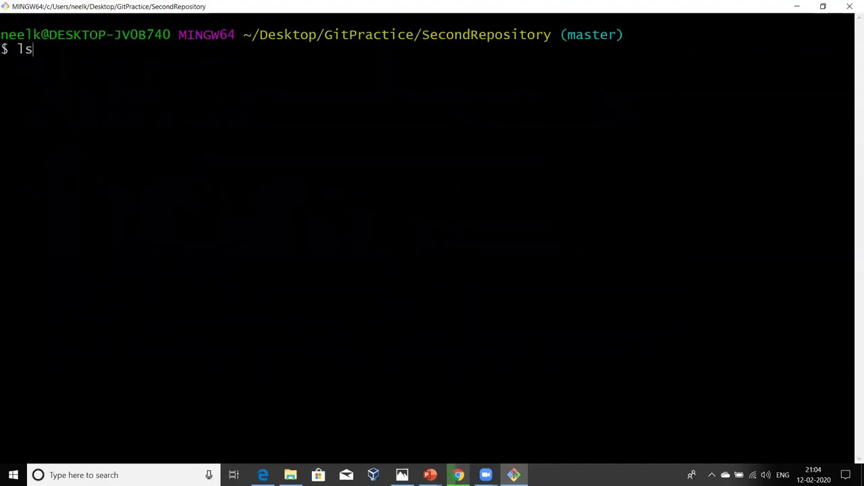
{"action": "key", "text": "Return"}
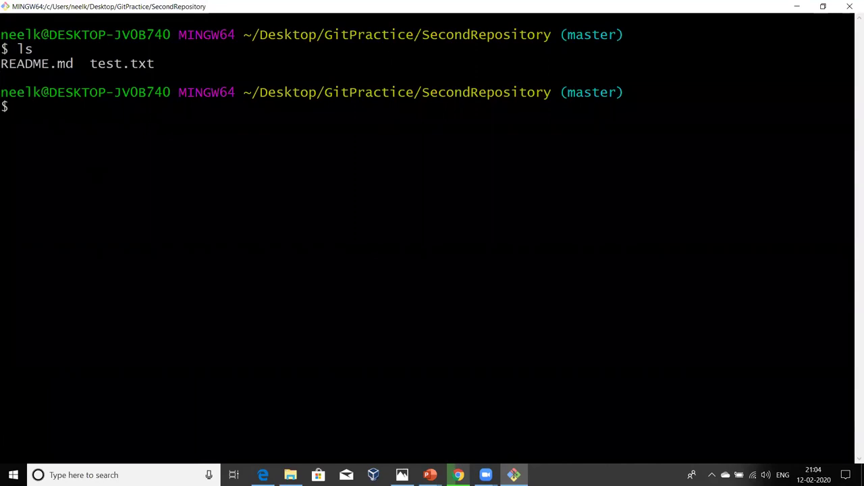
Print test.txt with cat and check the sentence that follows "Hello, welcome to git tutorial."
{"action": "type", "text": "cat test.txt"}
{"action": "key", "text": "Return"}
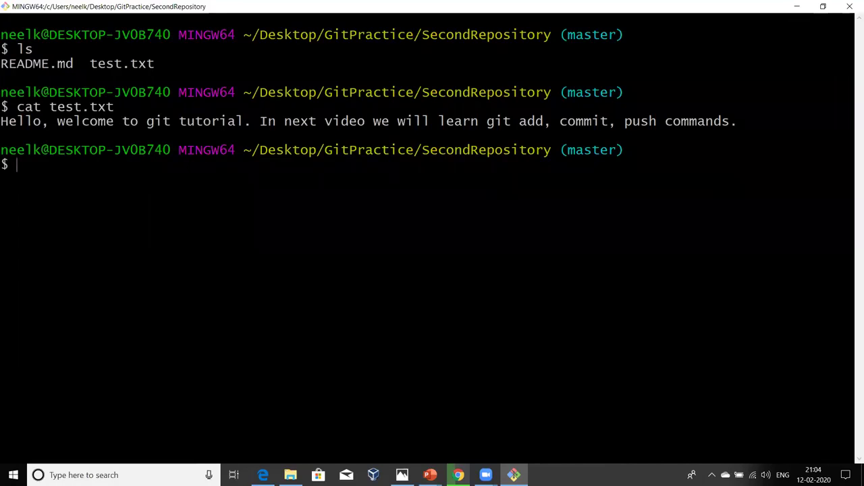
{"action": "left_click_drag", "start_coordinate": [259, 121], "coordinate": [724, 121]}
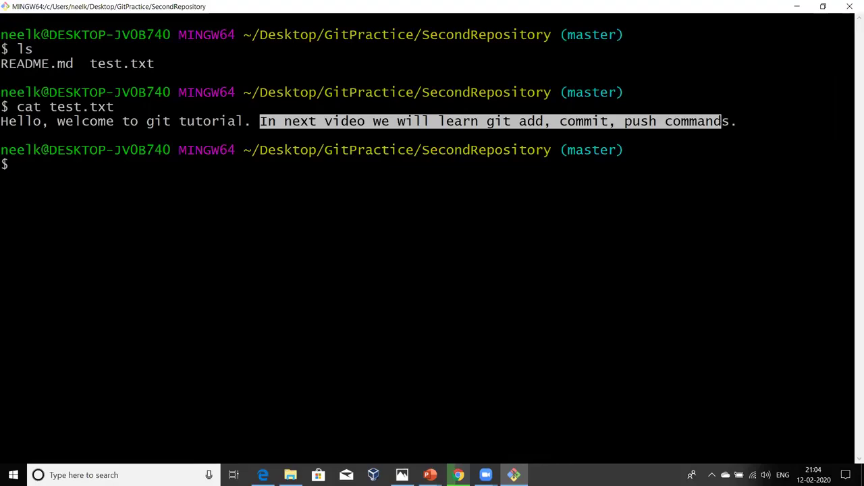
{"action": "key", "text": "Escape"}
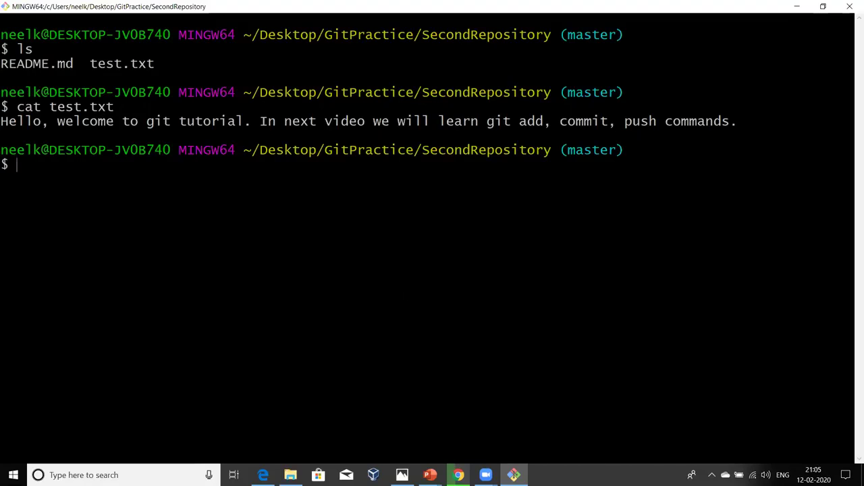
Switch to Photos to view the GitFlow.png diagram of GitHub repositories and the local workspace
{"action": "left_click", "coordinate": [402, 475]}
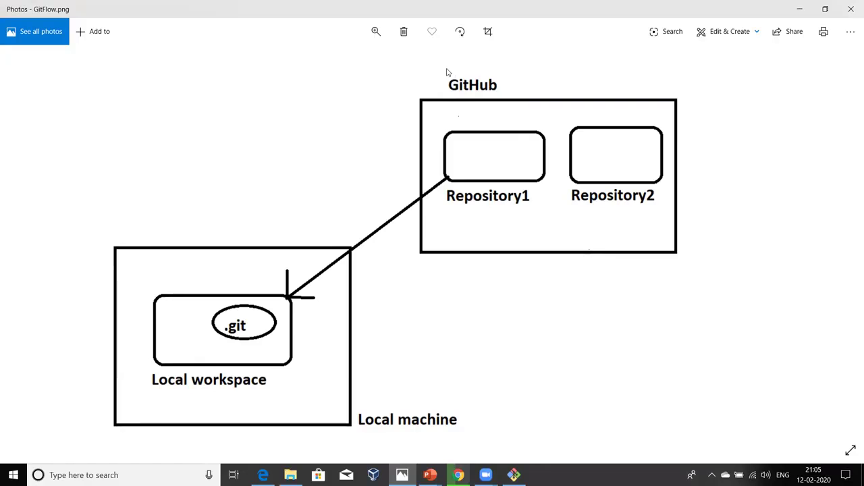